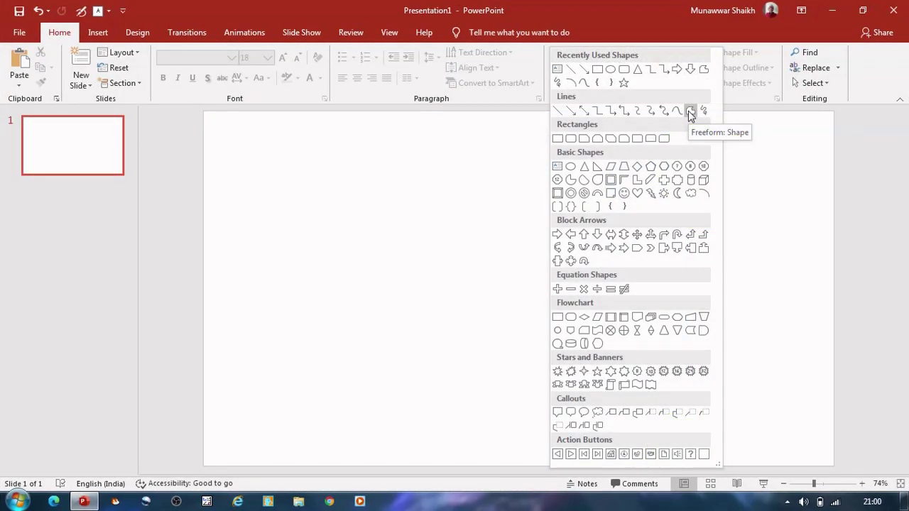
- Draw a tall, narrow tree trunk with a flared foot near the slide's left edge using the Freeform: Shape tool
{"action": "left_click", "coordinate": [690, 111]}
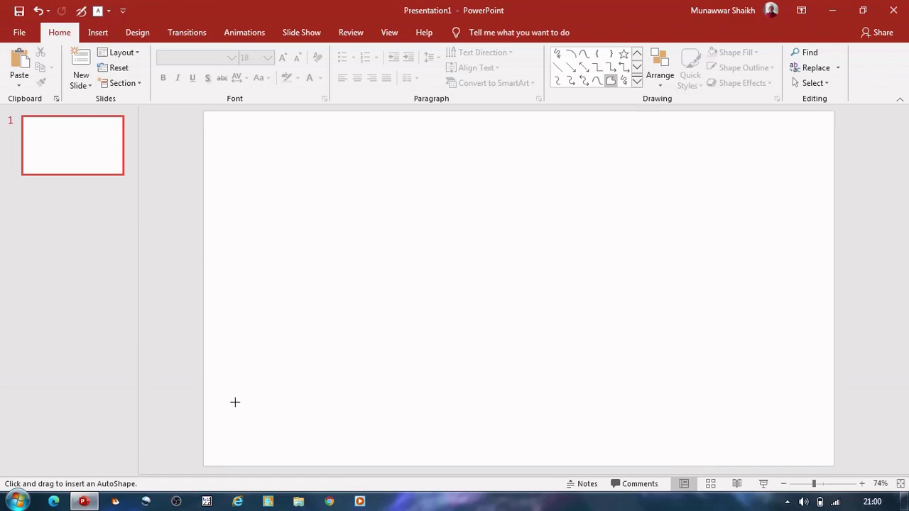
{"action": "left_click", "coordinate": [236, 445]}
{"action": "left_click", "coordinate": [220, 455]}
{"action": "left_click", "coordinate": [274, 453]}
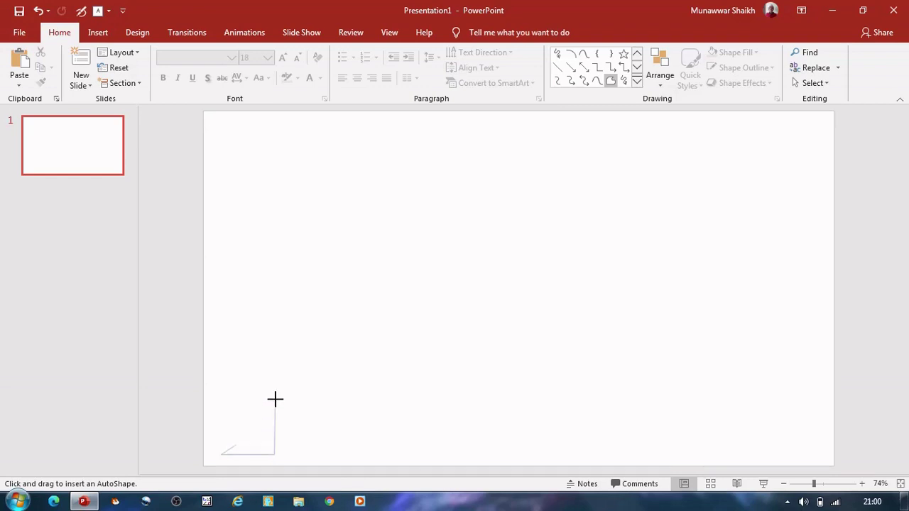
{"action": "left_click", "coordinate": [282, 198]}
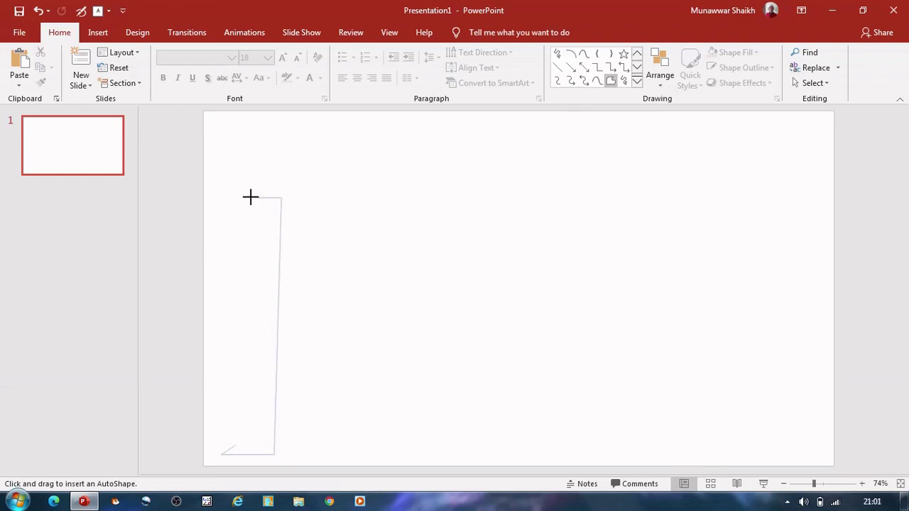
{"action": "left_click", "coordinate": [250, 196]}
{"action": "double_click", "coordinate": [236, 441]}
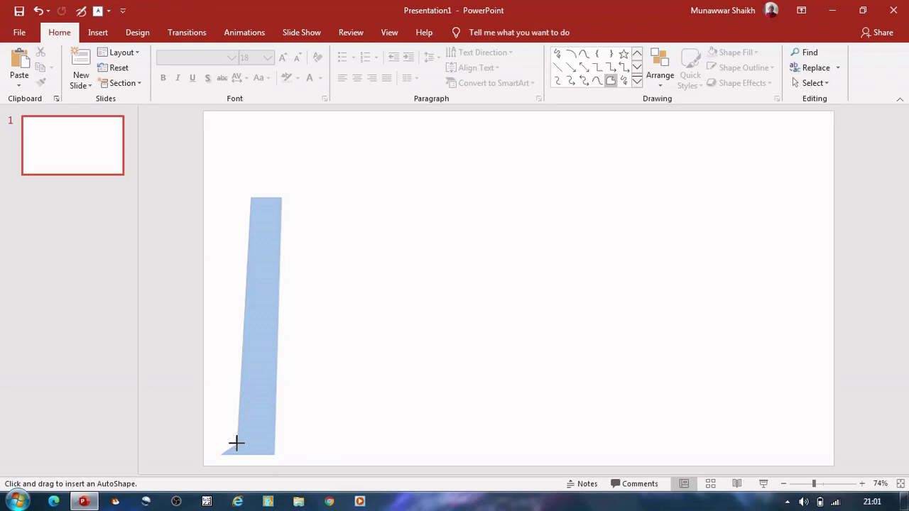
{"action": "double_click", "coordinate": [237, 443]}
- Move the trunk down so its base rests on the slide's bottom edge
{"action": "left_click", "coordinate": [389, 307]}
{"action": "left_click_drag", "start_coordinate": [243, 390], "coordinate": [253, 420]}
{"action": "left_click", "coordinate": [406, 235]}
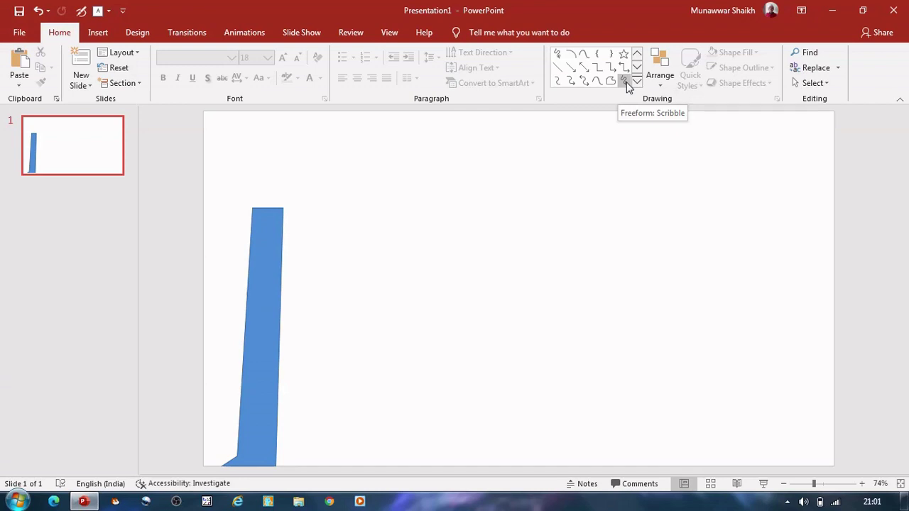
- Draw a rounded, lobed treetop over the upper end of the trunk with the Freeform: Scribble tool
{"action": "left_click", "coordinate": [636, 81]}
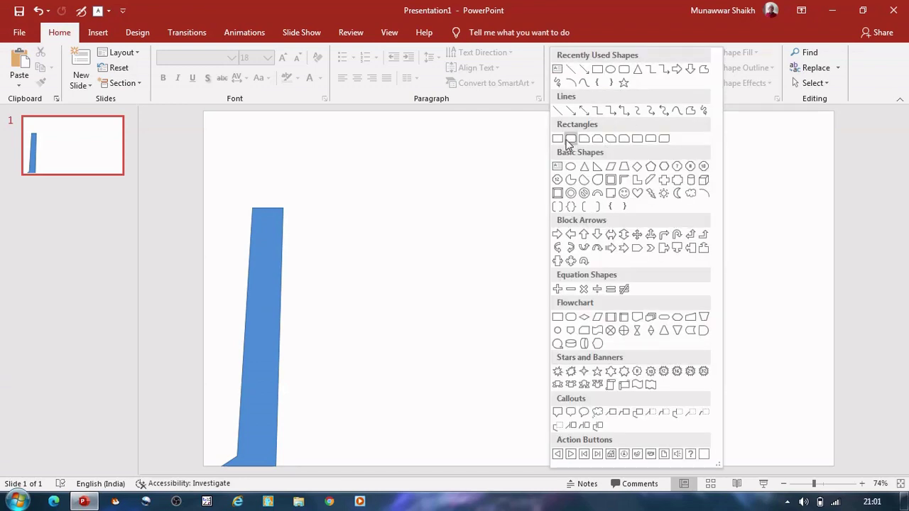
{"action": "left_click", "coordinate": [704, 110]}
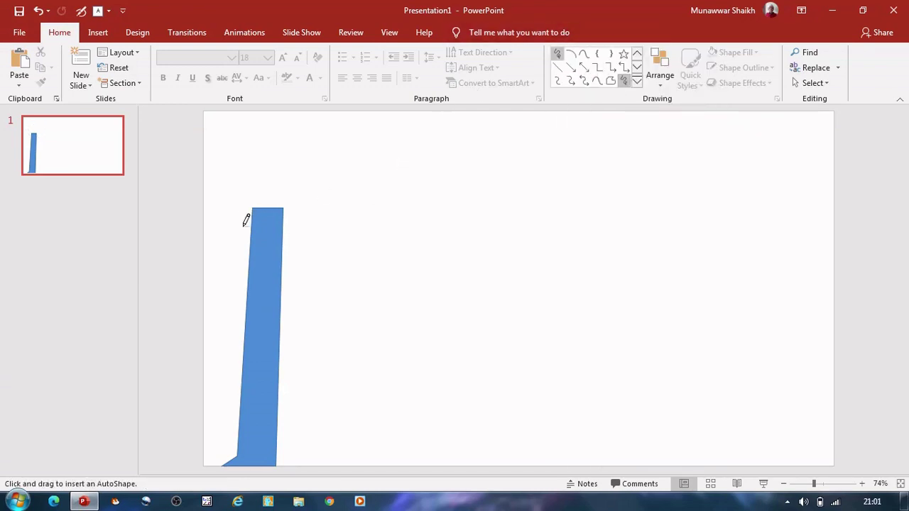
{"action": "left_click_drag", "start_coordinate": [234, 209], "coordinate": [224, 189]}
{"action": "mouse_move", "coordinate": [223, 151]}
{"action": "left_mouse_down"}
{"action": "mouse_move", "coordinate": [247, 130]}
{"action": "mouse_move", "coordinate": [282, 134]}
{"action": "mouse_move", "coordinate": [308, 152]}
{"action": "mouse_move", "coordinate": [337, 187]}
{"action": "mouse_move", "coordinate": [318, 217]}
{"action": "left_mouse_up"}
{"action": "left_click_drag", "start_coordinate": [252, 223], "coordinate": [251, 211]}
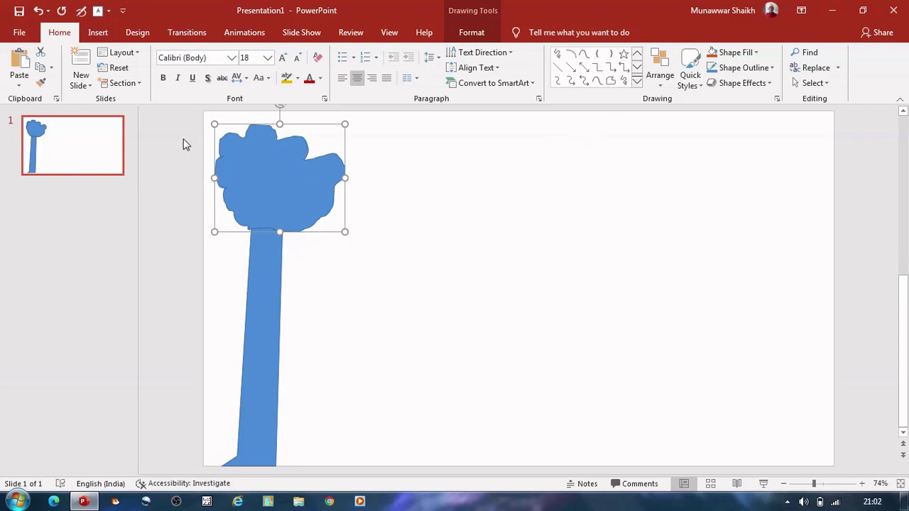
- Remove the outline from both the treetop and the trunk
{"action": "key", "text": "ctrl+a"}
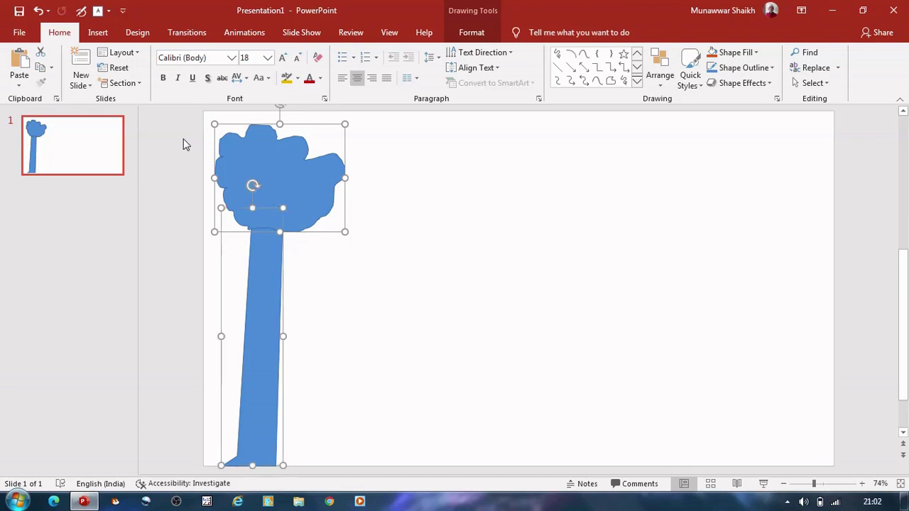
{"action": "left_click", "coordinate": [758, 68]}
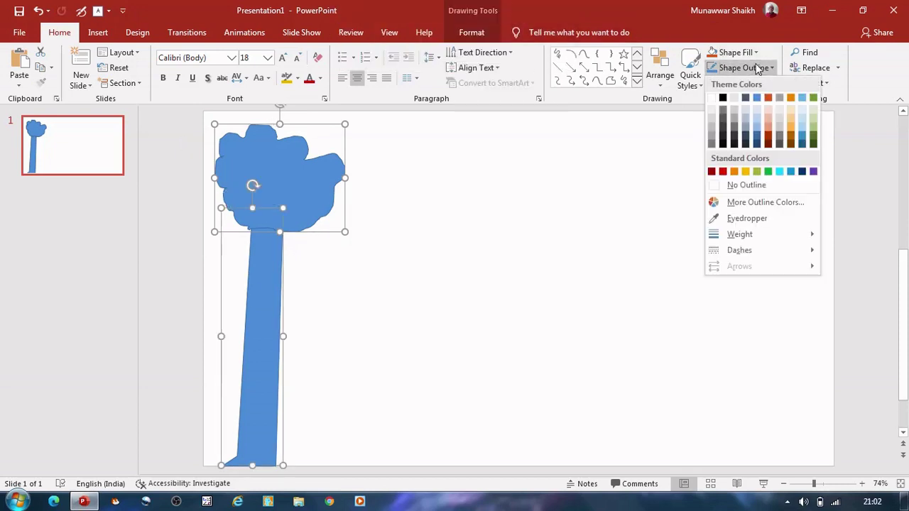
{"action": "left_click", "coordinate": [757, 193]}
{"action": "left_click", "coordinate": [313, 262]}
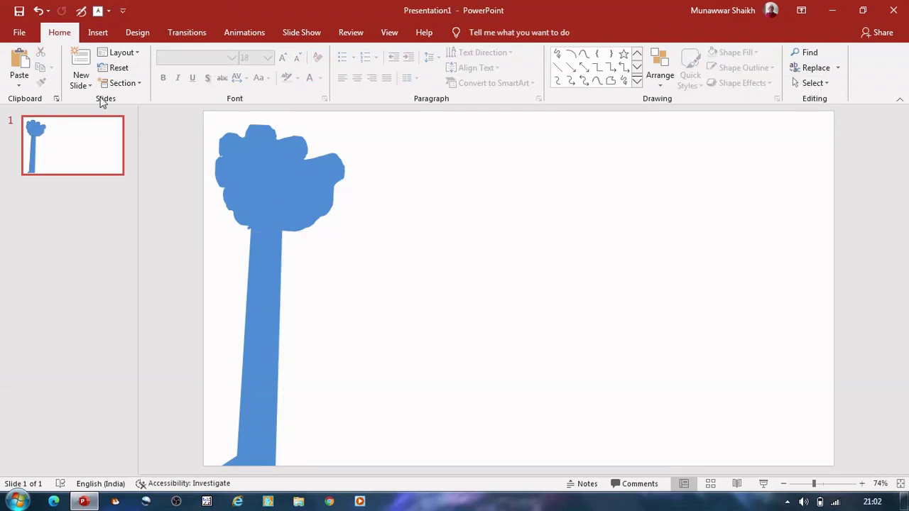
- Fill the trunk with the dark reddish-brown theme color
{"action": "left_click", "coordinate": [259, 402]}
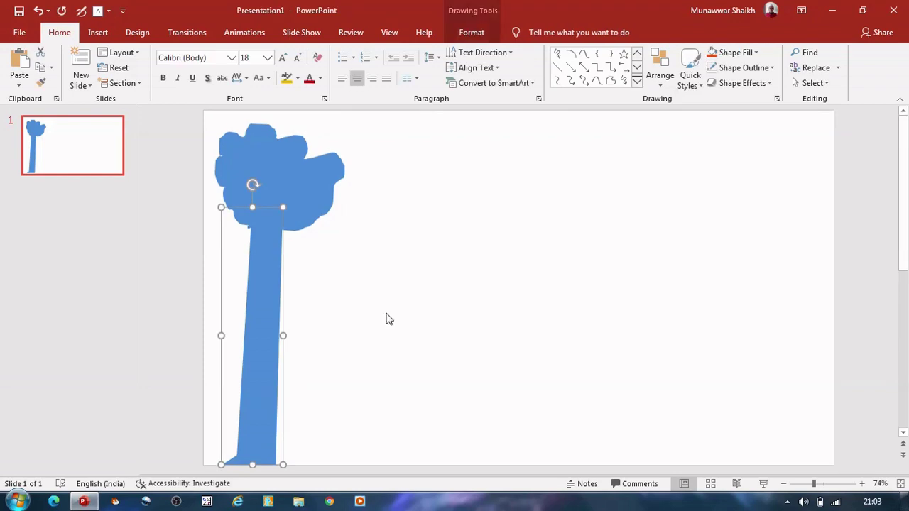
{"action": "left_click", "coordinate": [736, 52]}
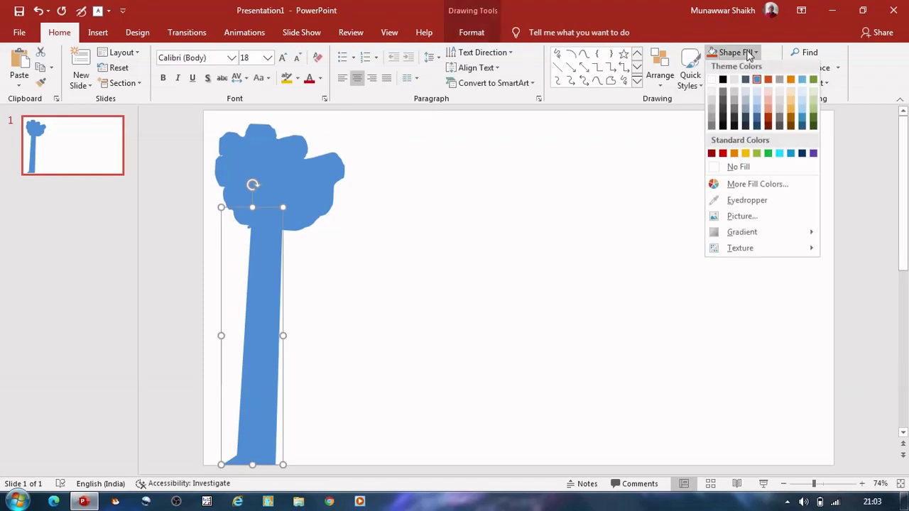
{"action": "left_click", "coordinate": [766, 130]}
{"action": "left_click", "coordinate": [242, 284]}
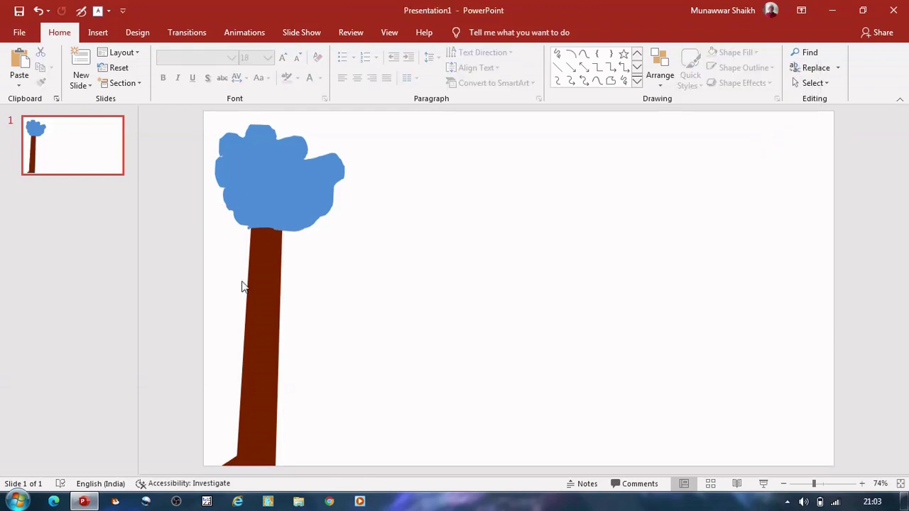
- Fill the treetop with the green theme color
{"action": "left_click", "coordinate": [288, 189]}
{"action": "left_click", "coordinate": [757, 53]}
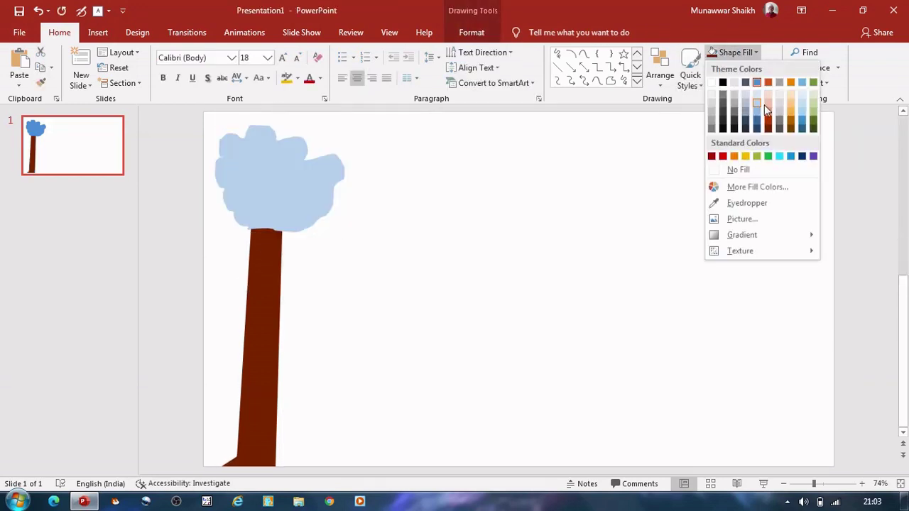
{"action": "left_click", "coordinate": [814, 82]}
{"action": "left_click", "coordinate": [340, 253]}
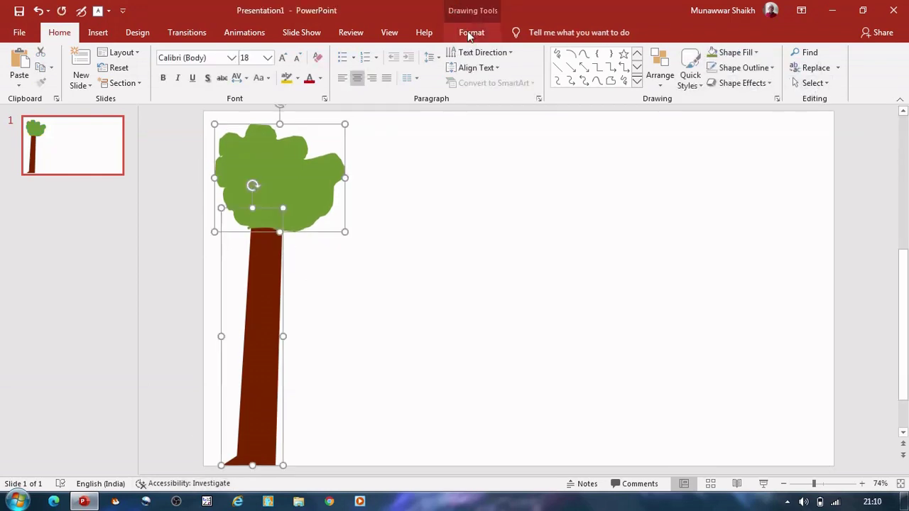
- Place a copy of the whole tree, level with the original, near the slide's right edge
{"action": "left_click", "coordinate": [471, 32]}
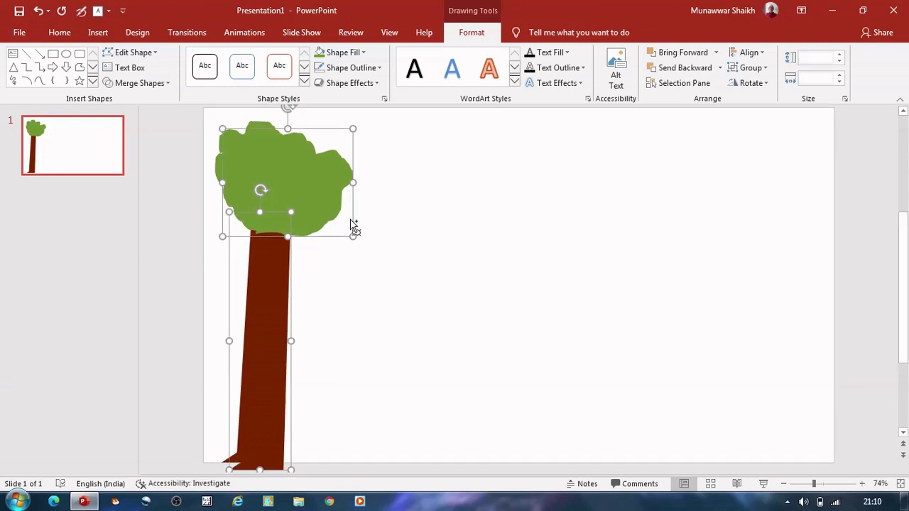
{"action": "left_click_drag", "start_coordinate": [272, 260], "coordinate": [708, 244]}
{"action": "left_click", "coordinate": [546, 316]}
- Flip the right tree's trunk horizontally and position it under its treetop
{"action": "left_click", "coordinate": [712, 286]}
{"action": "left_click", "coordinate": [472, 32]}
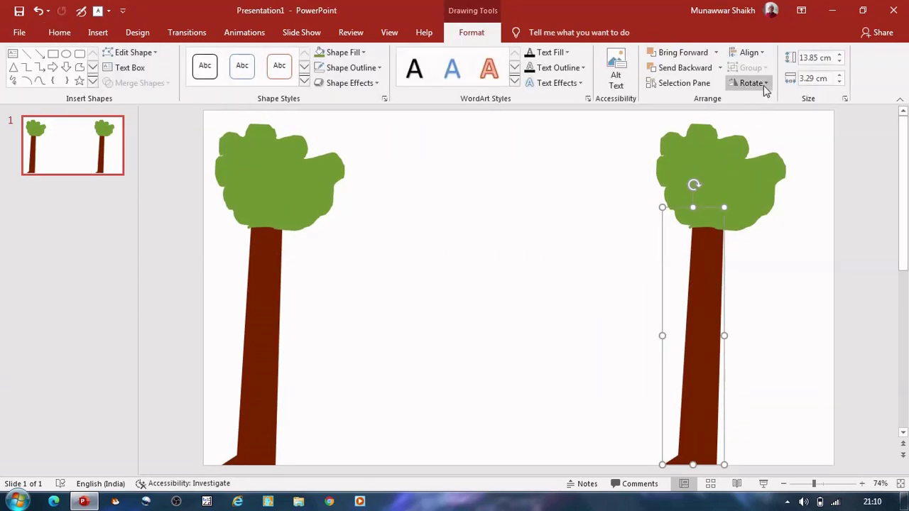
{"action": "left_click", "coordinate": [763, 83]}
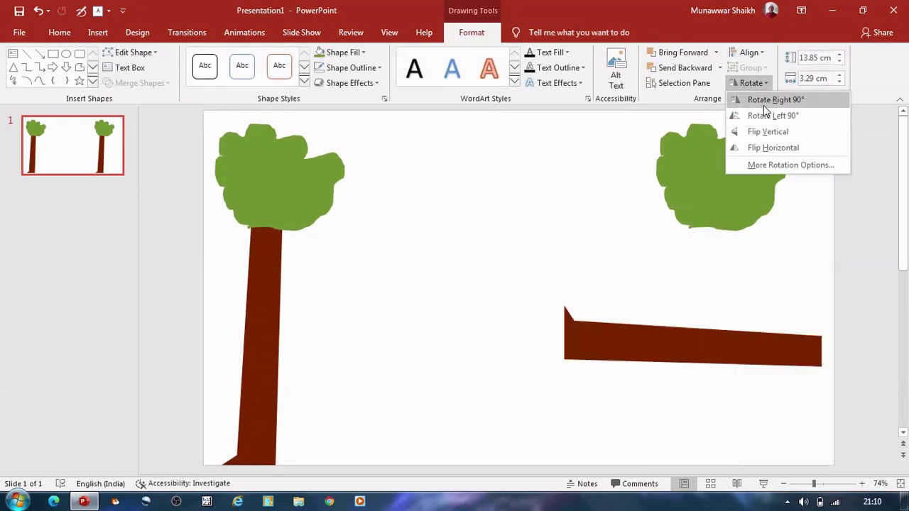
{"action": "left_click", "coordinate": [767, 149]}
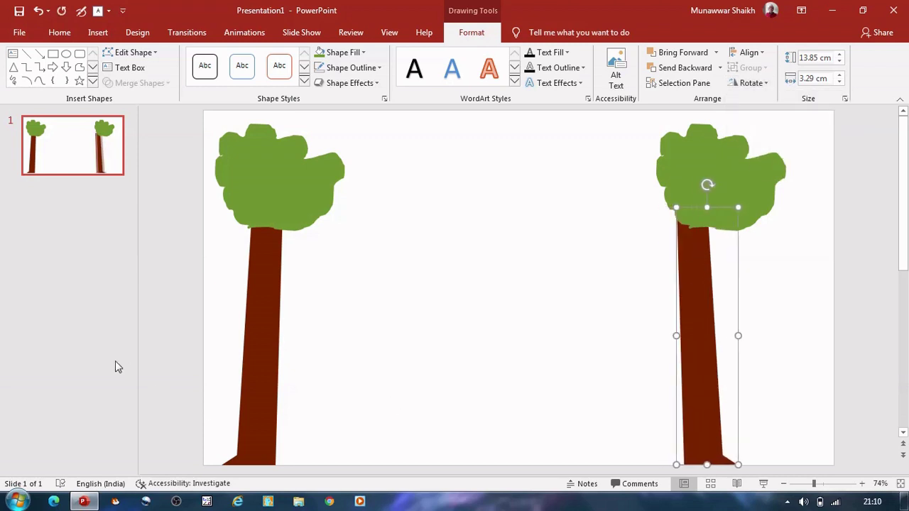
{"action": "left_click", "coordinate": [497, 260]}
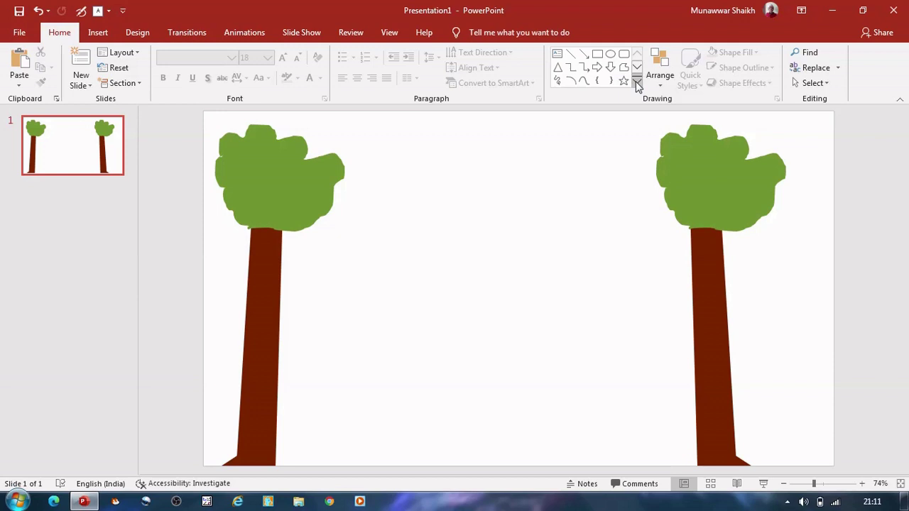
- Scribble a small bush beside the left trunk and trim its base flush with the slide's bottom edge using Subtract
{"action": "left_click", "coordinate": [557, 81]}
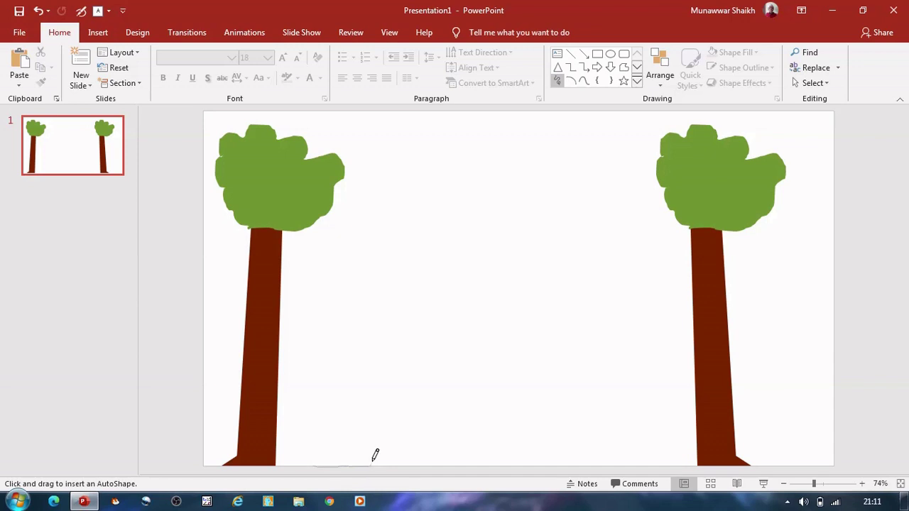
{"action": "left_click_drag", "start_coordinate": [357, 413], "coordinate": [342, 414]}
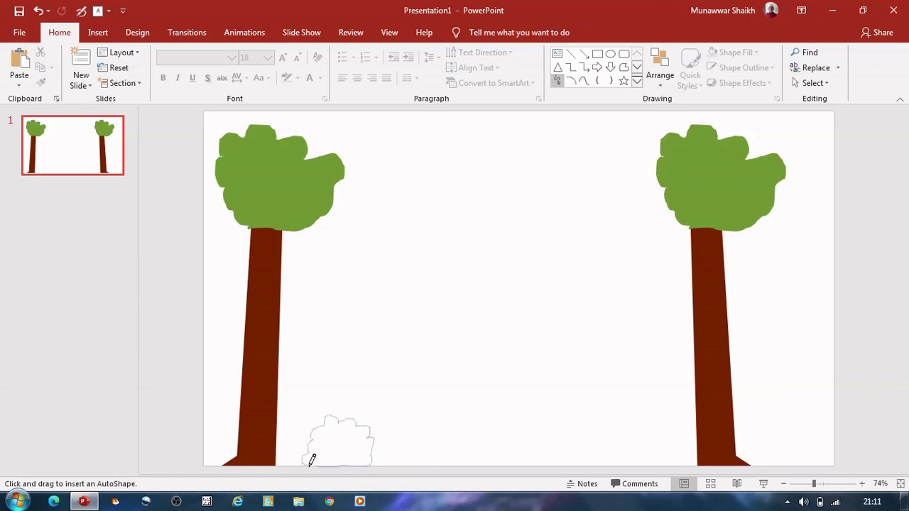
{"action": "left_click_drag", "start_coordinate": [312, 460], "coordinate": [313, 461]}
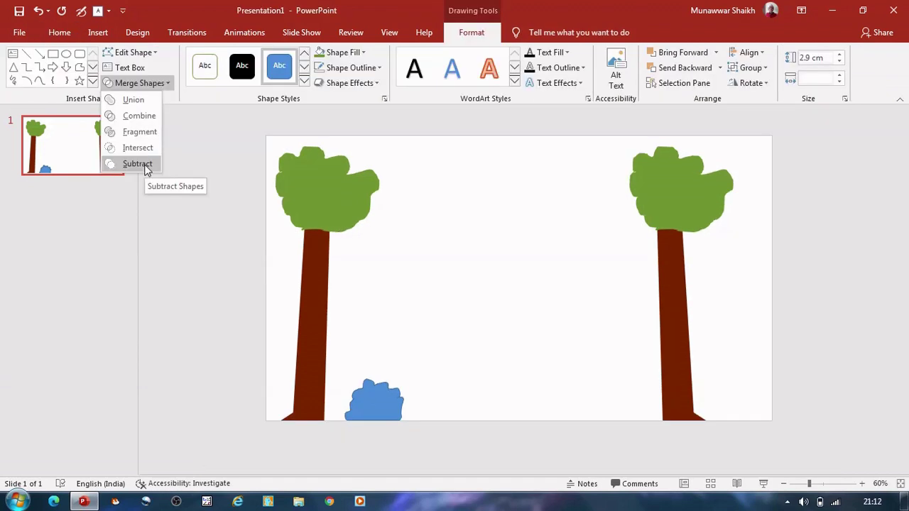
{"action": "key", "text": "Escape"}
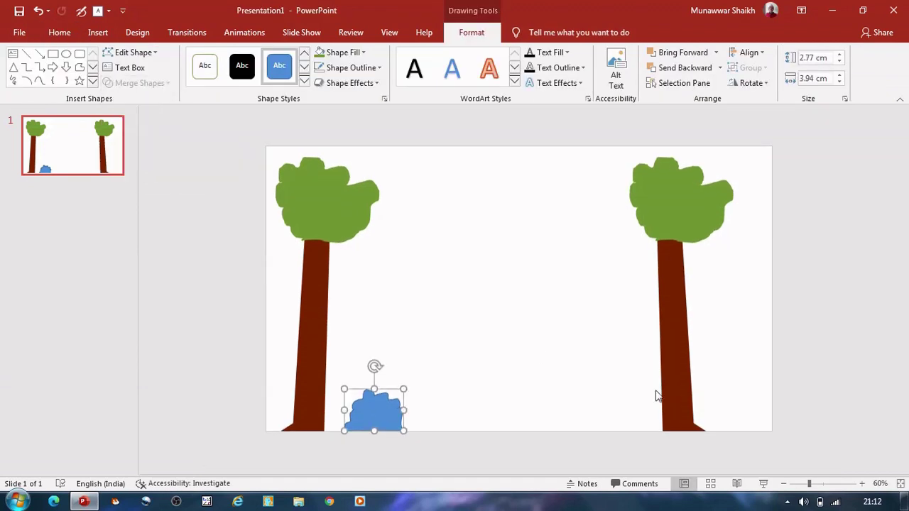
{"action": "left_click", "coordinate": [899, 489]}
{"action": "left_click", "coordinate": [525, 366]}
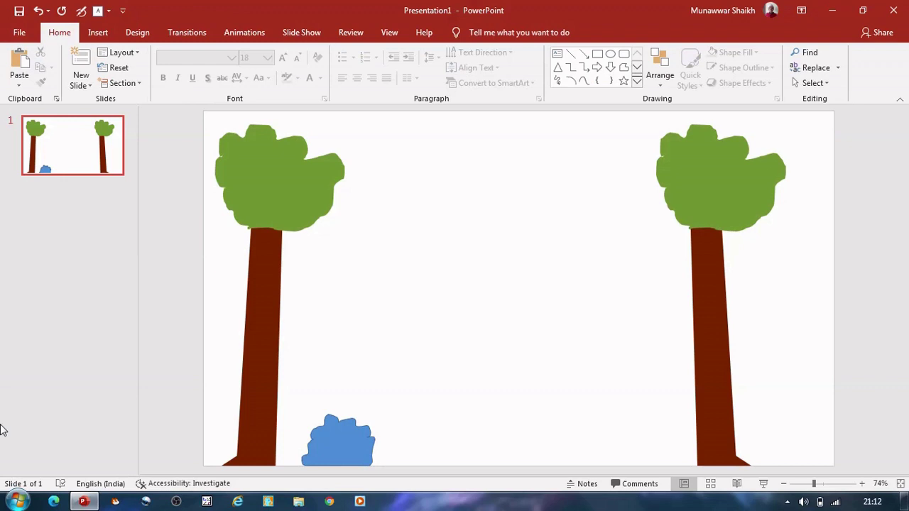
- Fill the bush with the treetop's green, sampled with the Eyedropper
{"action": "left_click", "coordinate": [334, 441]}
{"action": "left_click", "coordinate": [736, 51]}
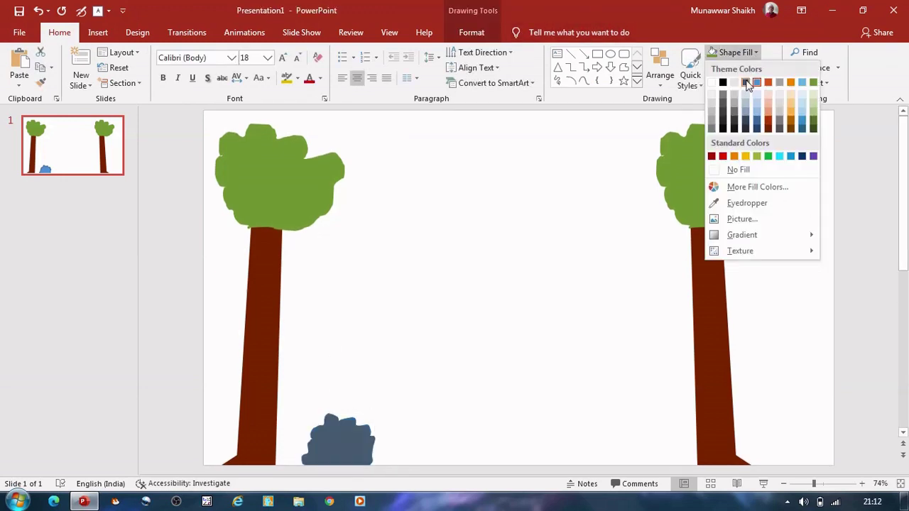
{"action": "left_click", "coordinate": [738, 203]}
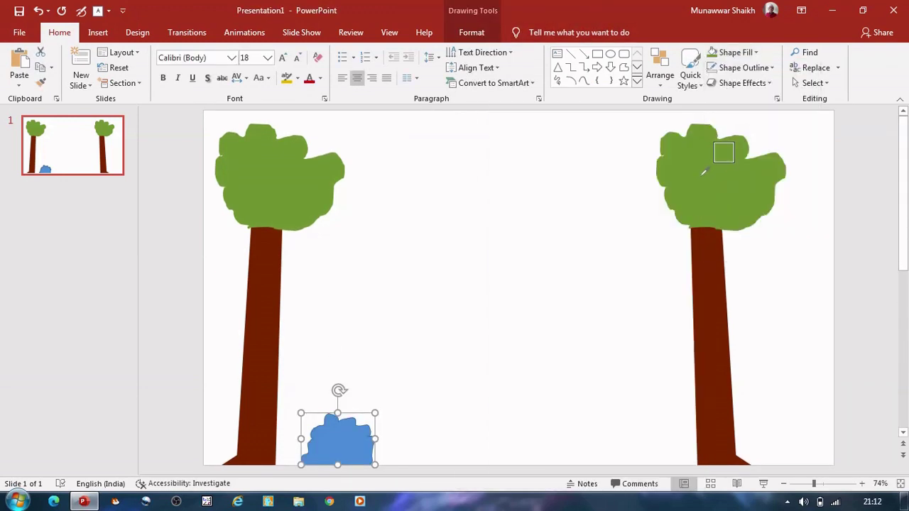
{"action": "left_click", "coordinate": [735, 155]}
{"action": "left_click", "coordinate": [372, 359]}
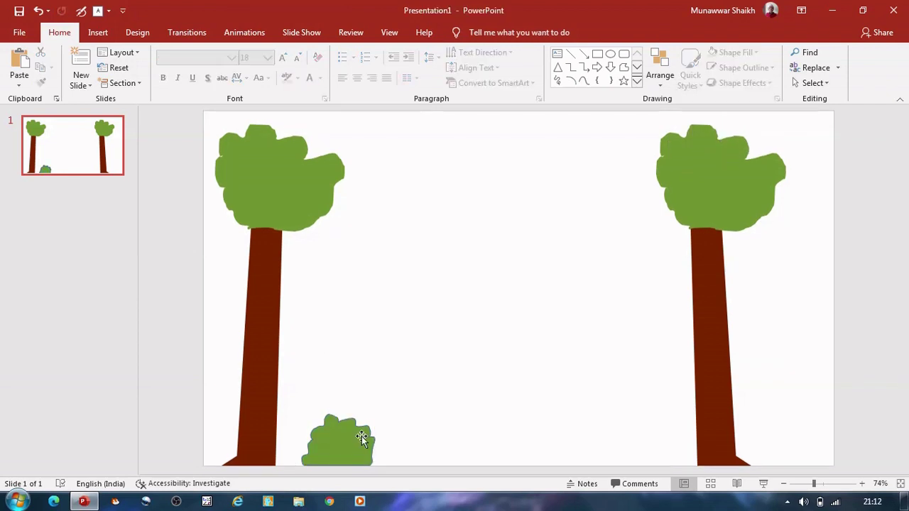
- Remove the bush's outline
{"action": "left_click", "coordinate": [361, 434]}
{"action": "left_click", "coordinate": [736, 51]}
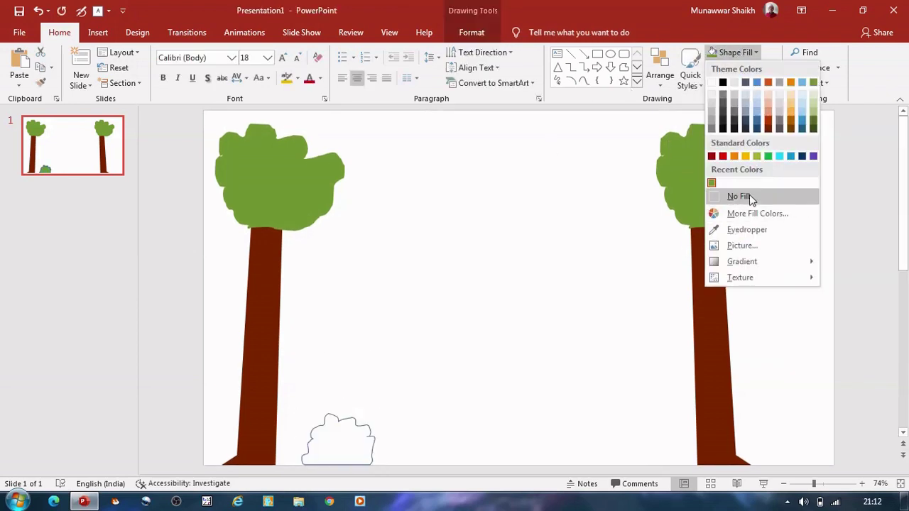
{"action": "left_click", "coordinate": [533, 170]}
{"action": "left_click", "coordinate": [742, 67]}
{"action": "left_click", "coordinate": [739, 213]}
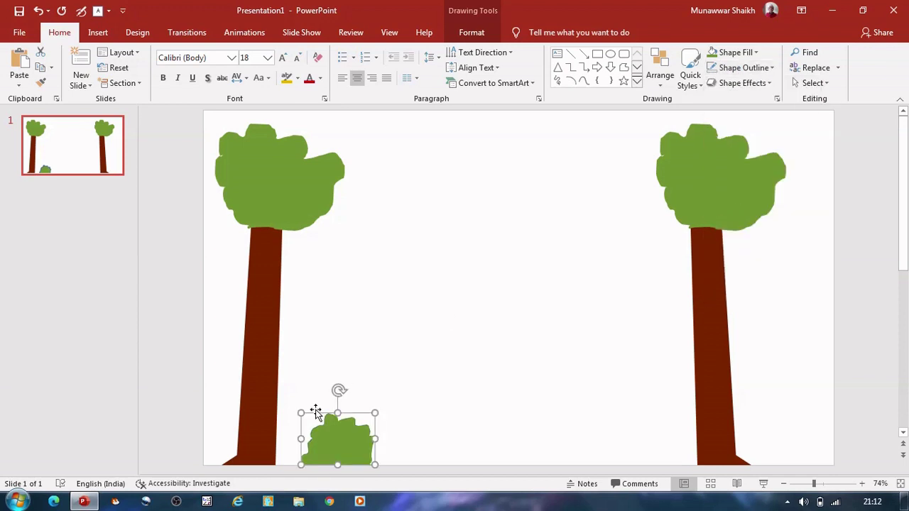
{"action": "left_click", "coordinate": [417, 325]}
- Duplicate the bush and arrange three bushes side by side around the foot of the right tree
{"action": "left_click", "coordinate": [351, 446]}
{"action": "key", "text": "ctrl+d"}
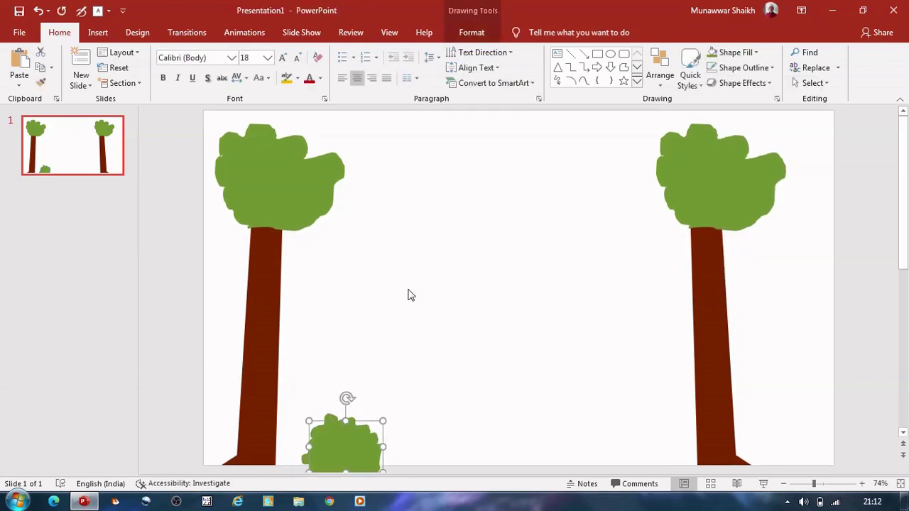
{"action": "left_click_drag", "start_coordinate": [348, 450], "coordinate": [789, 436]}
{"action": "left_click_drag", "start_coordinate": [327, 446], "coordinate": [722, 430], "text": "ctrl"}
- Send the middle bush behind the right trunk and lower it to the level of the other bushes
{"action": "right_click", "coordinate": [724, 433]}
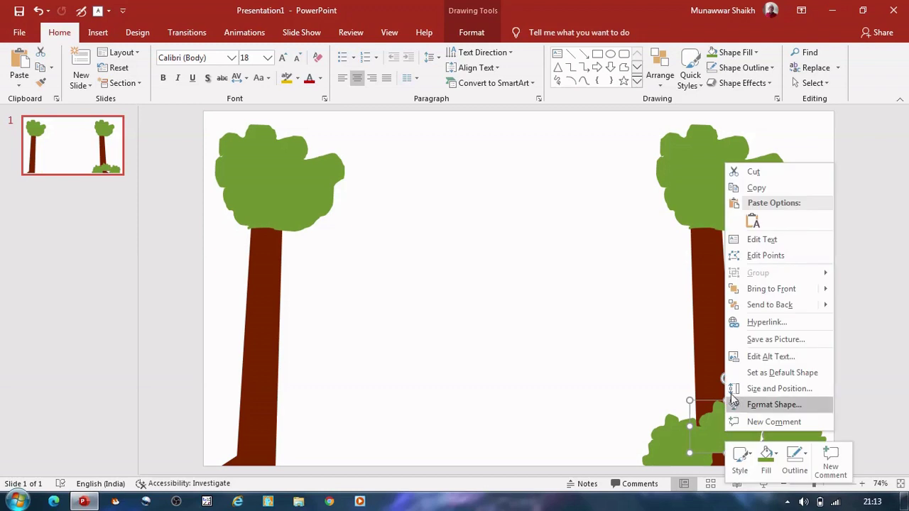
{"action": "left_click", "coordinate": [770, 305]}
{"action": "left_click_drag", "start_coordinate": [738, 426], "coordinate": [737, 437]}
{"action": "left_click", "coordinate": [403, 304]}
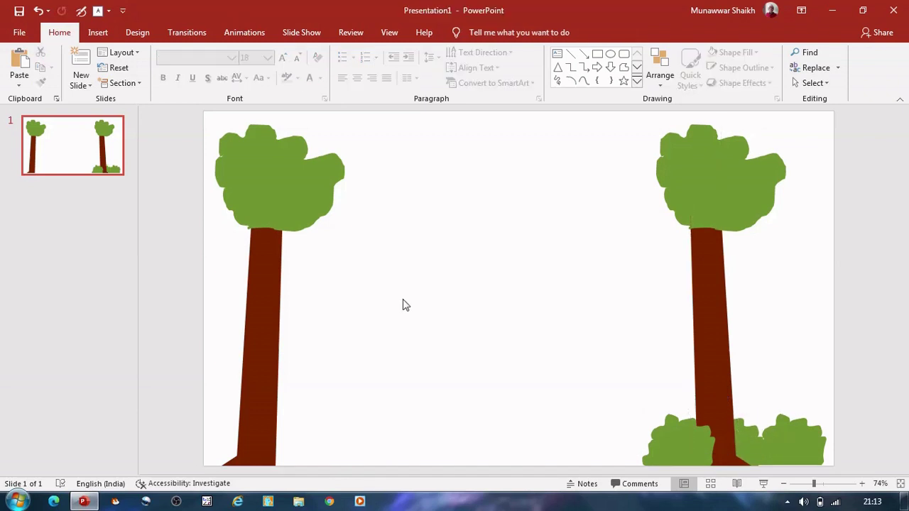
- Paste a copy of the three bushes and move it over to the left tree's side of the slide
{"action": "key", "text": "ctrl+v"}
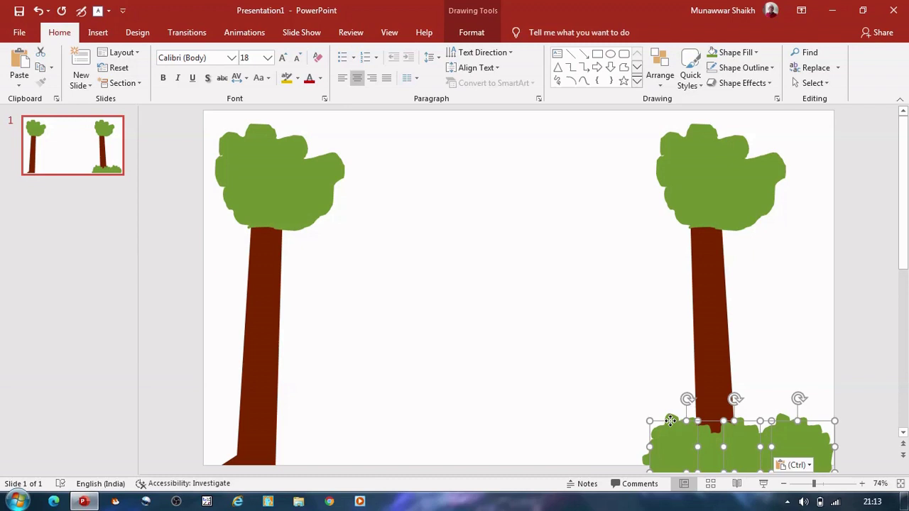
{"action": "mouse_move", "coordinate": [671, 421]}
{"action": "left_mouse_down"}
{"action": "mouse_move", "coordinate": [413, 384]}
{"action": "mouse_move", "coordinate": [226, 407]}
{"action": "mouse_move", "coordinate": [218, 419]}
{"action": "mouse_move", "coordinate": [320, 402]}
{"action": "mouse_move", "coordinate": [263, 426]}
{"action": "mouse_move", "coordinate": [232, 419]}
{"action": "left_mouse_up"}
{"action": "left_click", "coordinate": [426, 361]}
- Nudge the left tree's treetop and trunk together slightly to the right, leaving the bush at its foot in place
{"action": "mouse_move", "coordinate": [194, 113]}
{"action": "left_mouse_down"}
{"action": "mouse_move", "coordinate": [329, 425]}
{"action": "mouse_move", "coordinate": [316, 490]}
{"action": "mouse_move", "coordinate": [347, 473]}
{"action": "left_mouse_up"}
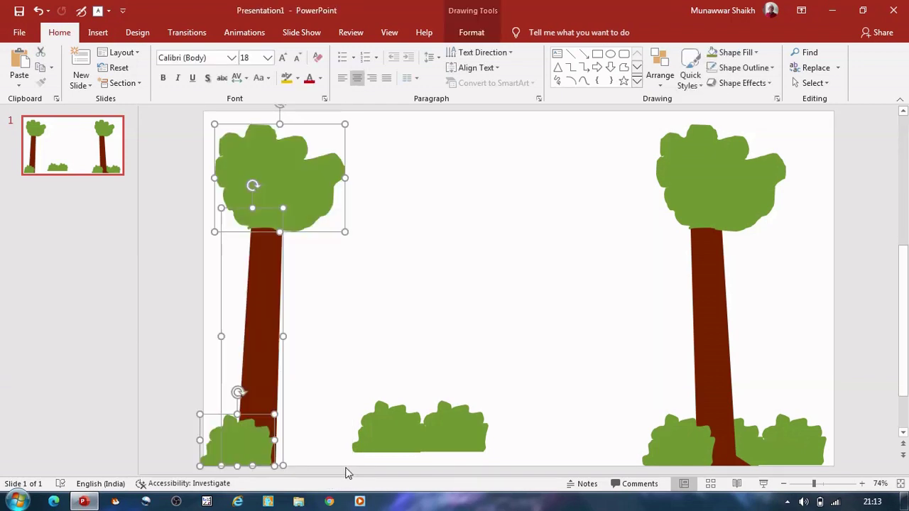
{"action": "left_click", "coordinate": [257, 453], "text": "shift"}
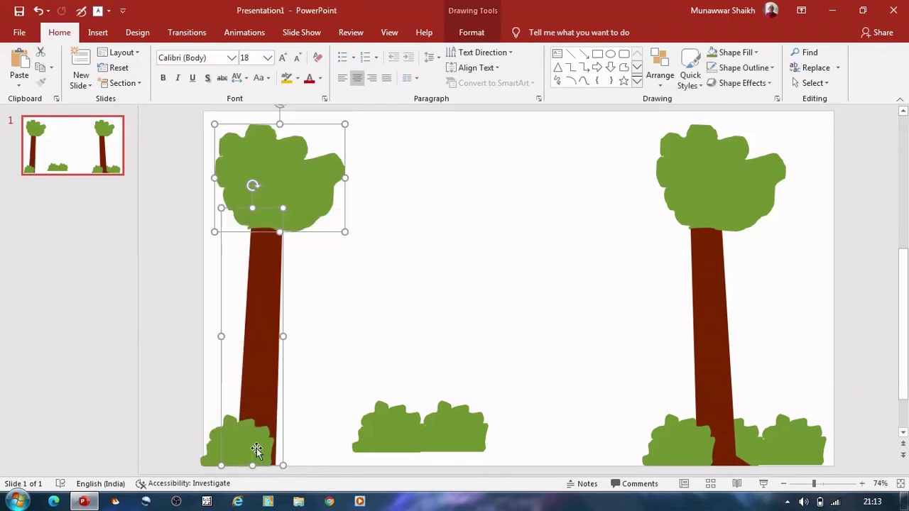
{"action": "key", "text": "ctrl+Right"}
{"action": "key", "text": "ctrl+Right"}
{"action": "key", "text": "ctrl+Right"}
{"action": "key", "text": "ctrl+Right"}
{"action": "key", "text": "ctrl+Right"}
{"action": "key", "text": "ctrl+Right"}
{"action": "key", "text": "ctrl+Right"}
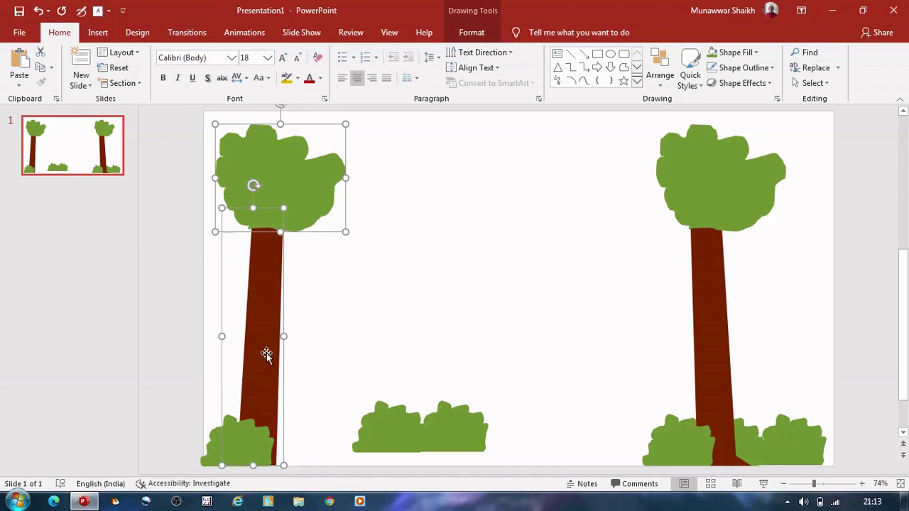
{"action": "key", "text": "ctrl+Right"}
{"action": "key", "text": "ctrl+Right"}
{"action": "key", "text": "ctrl+Right"}
{"action": "key", "text": "ctrl+Right"}
{"action": "key", "text": "ctrl+Right"}
{"action": "key", "text": "ctrl+Right"}
{"action": "key", "text": "ctrl+Right"}
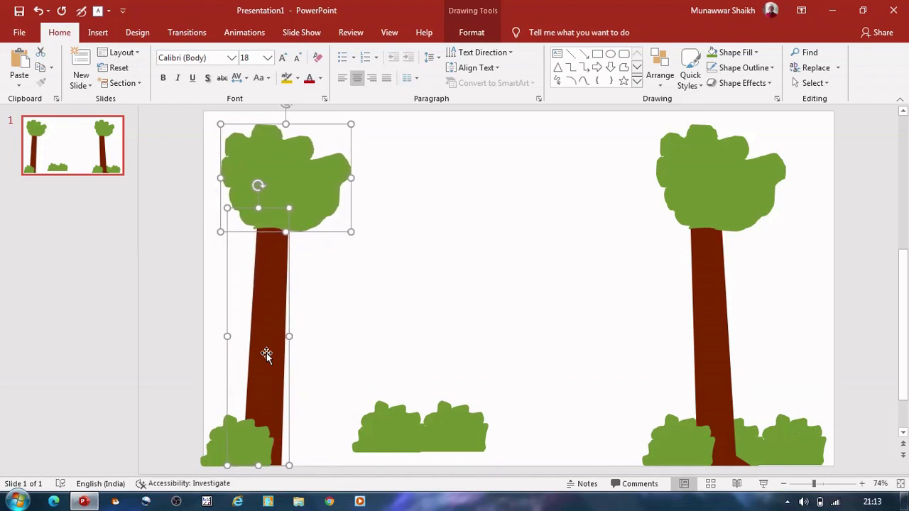
{"action": "key", "text": "ctrl+Right"}
{"action": "key", "text": "ctrl+Right"}
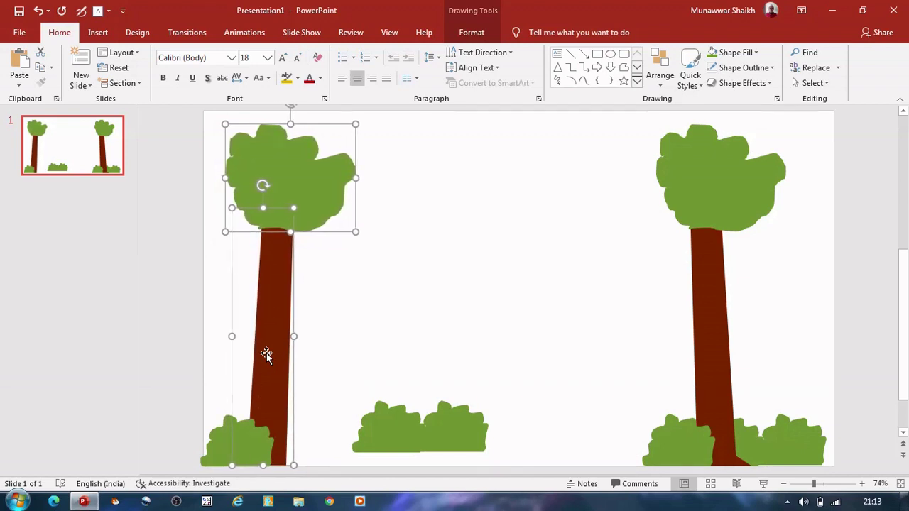
- Place one bush at the slide's lower-left corner and another just right of the left trunk at the same level
{"action": "left_click", "coordinate": [248, 438]}
{"action": "left_click_drag", "start_coordinate": [248, 438], "coordinate": [250, 438]}
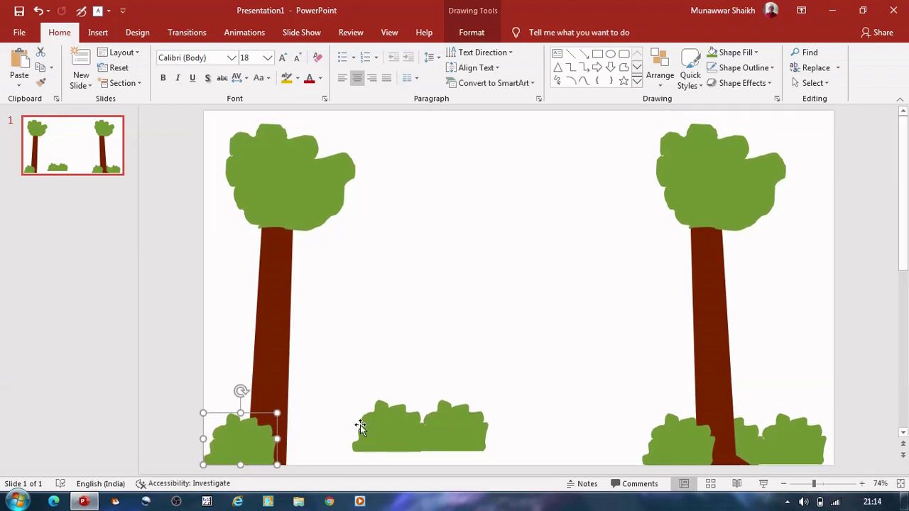
{"action": "left_click", "coordinate": [374, 438]}
{"action": "left_click_drag", "start_coordinate": [375, 438], "coordinate": [326, 451]}
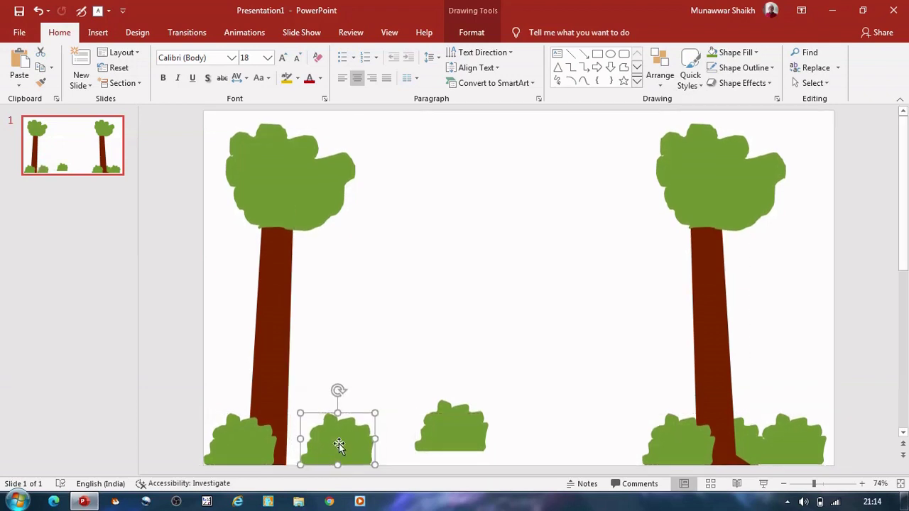
- Send the remaining bush to the back and place it behind the left trunk, between the other two bushes
{"action": "left_click", "coordinate": [437, 418]}
{"action": "right_click", "coordinate": [447, 416]}
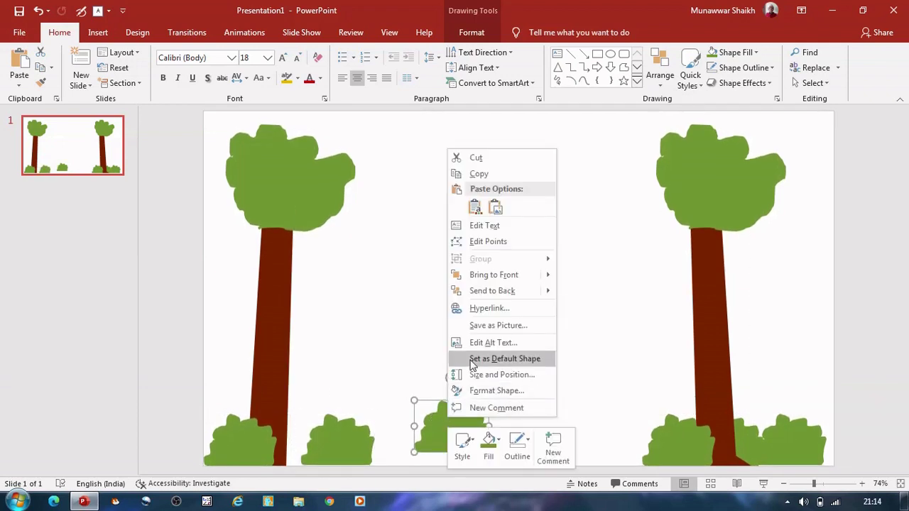
{"action": "left_click", "coordinate": [478, 292]}
{"action": "left_click_drag", "start_coordinate": [443, 430], "coordinate": [283, 437]}
{"action": "left_click", "coordinate": [381, 325]}
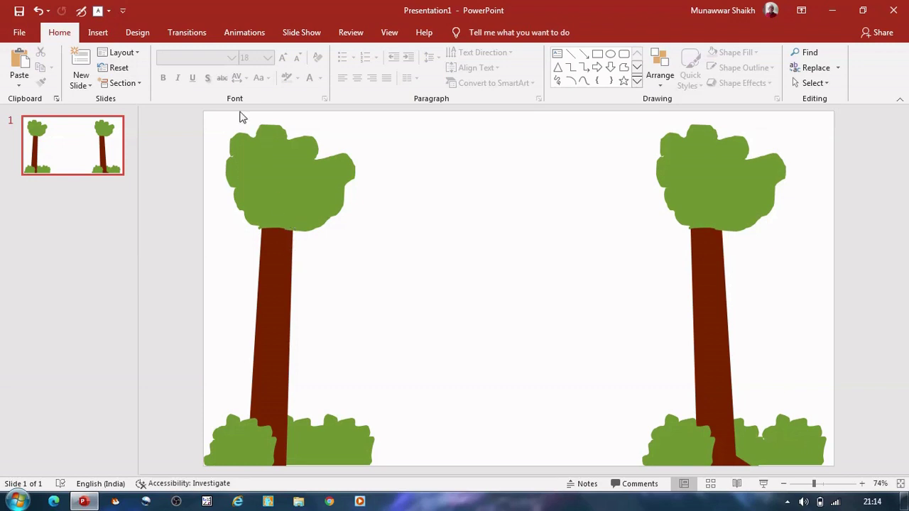
- Draw a rectangle covering the whole slide and send it to the back, behind the trees and bushes
{"action": "left_click", "coordinate": [597, 54]}
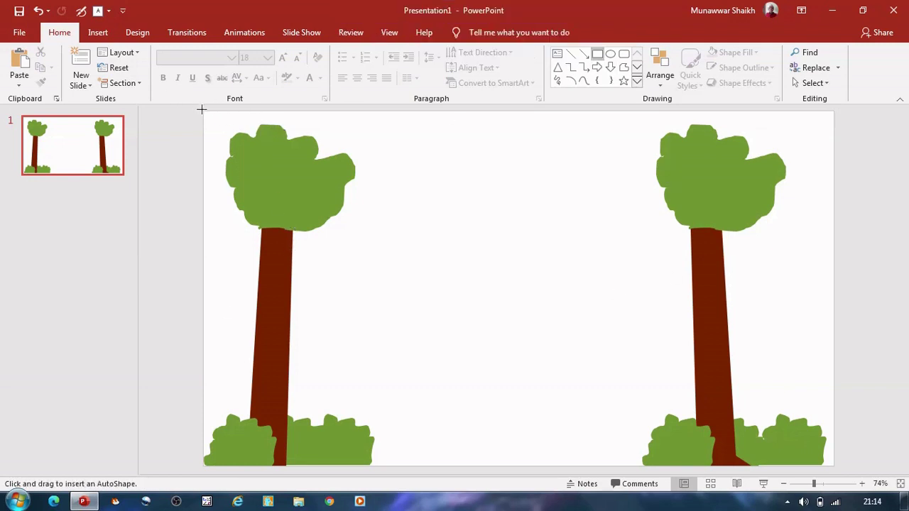
{"action": "left_click_drag", "start_coordinate": [203, 109], "coordinate": [834, 258]}
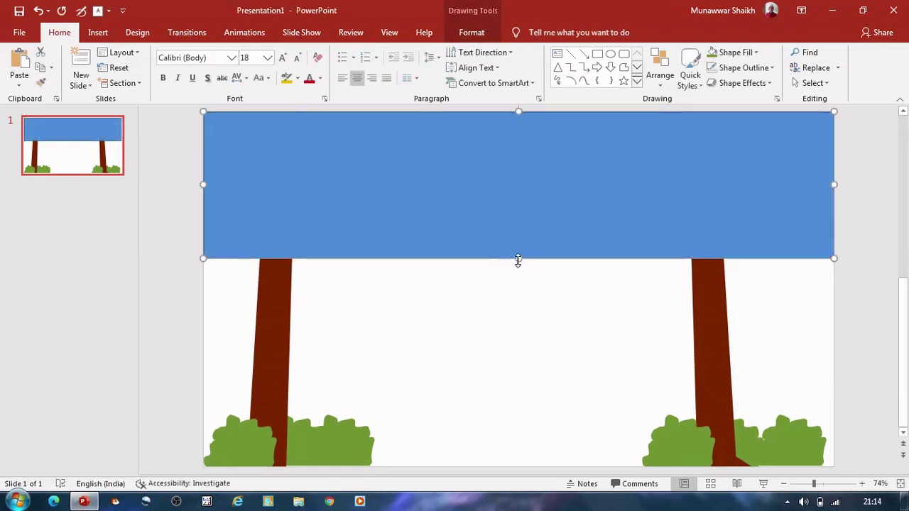
{"action": "left_click_drag", "start_coordinate": [519, 259], "coordinate": [531, 465]}
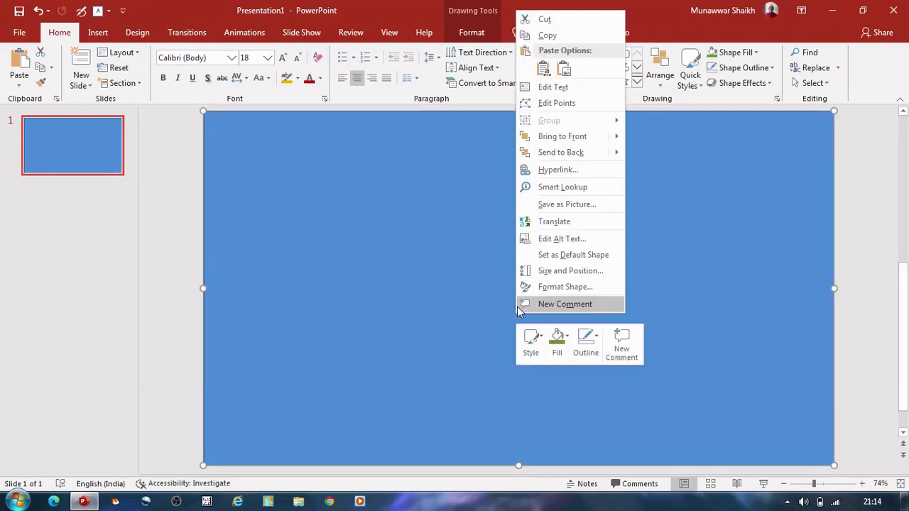
{"action": "left_click", "coordinate": [562, 152]}
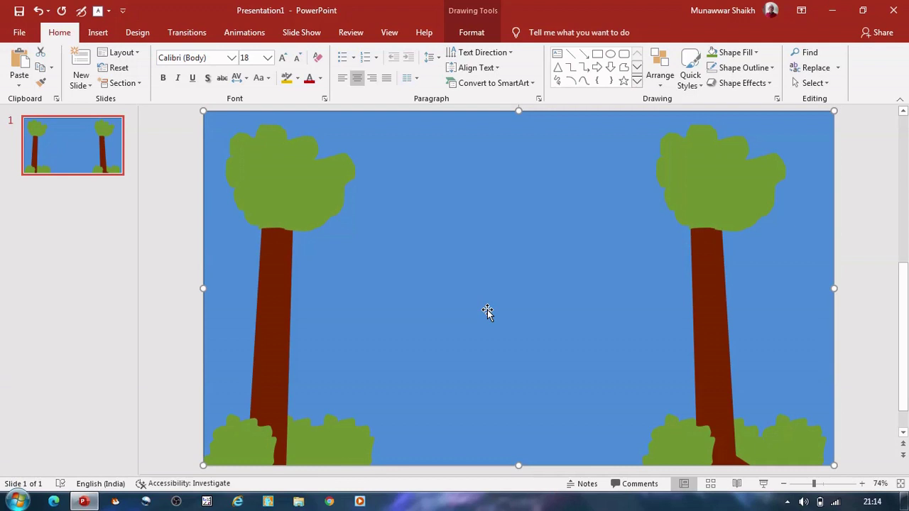
- Fill the background rectangle with Blue, Accent 1, Lighter 80% and remove its outline
{"action": "right_click", "coordinate": [565, 306]}
{"action": "left_click", "coordinate": [791, 113]}
{"action": "left_click", "coordinate": [756, 52]}
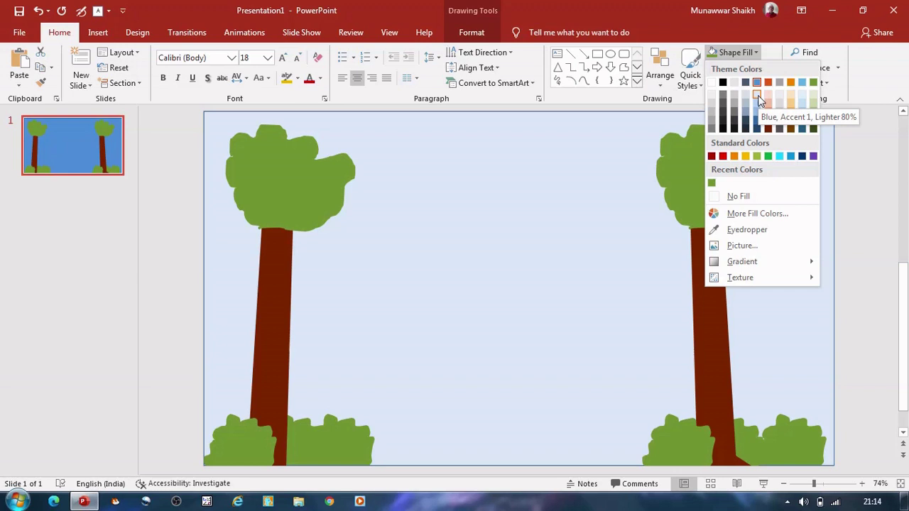
{"action": "left_click", "coordinate": [757, 95]}
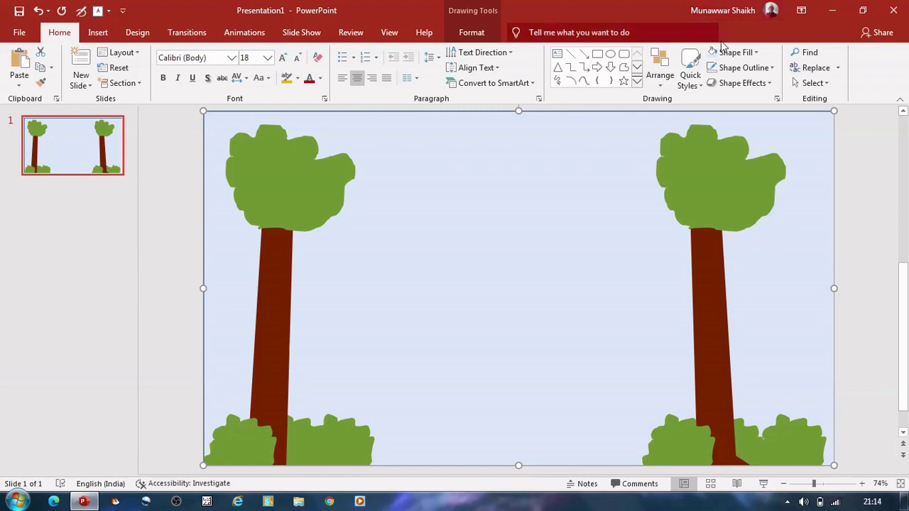
{"action": "left_click", "coordinate": [742, 67]}
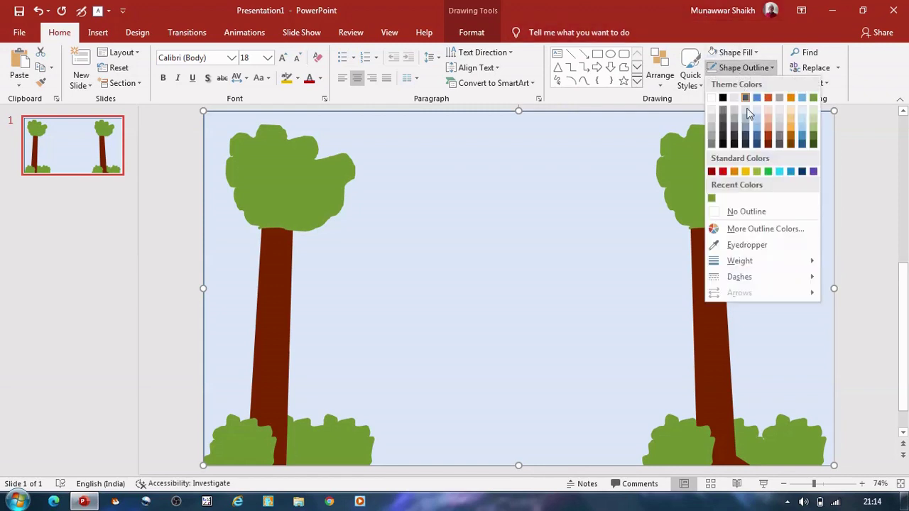
{"action": "left_click", "coordinate": [771, 213]}
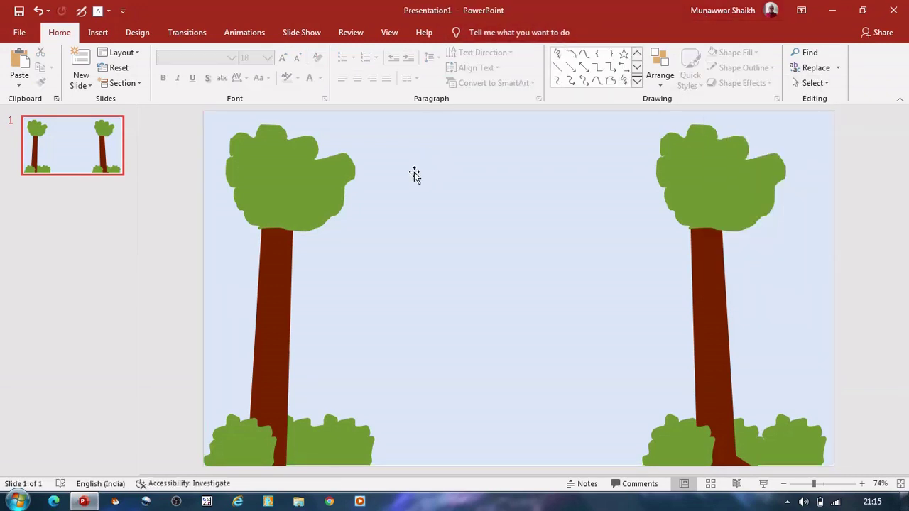
- Draw a closed cloud with the Scribble tool in the upper sky and position it partly behind the left treetop
{"action": "left_click", "coordinate": [624, 80]}
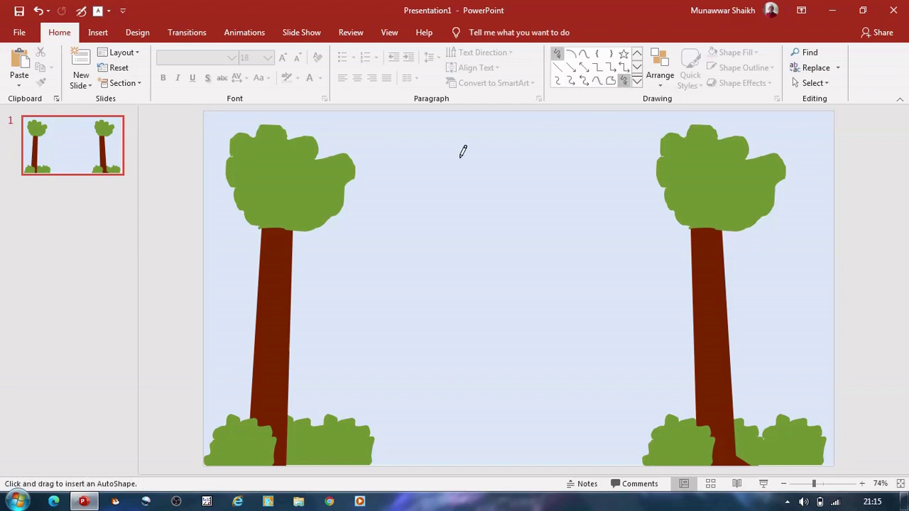
{"action": "left_click_drag", "start_coordinate": [445, 171], "coordinate": [451, 175]}
{"action": "left_click_drag", "start_coordinate": [463, 182], "coordinate": [511, 186]}
{"action": "left_click_drag", "start_coordinate": [516, 154], "coordinate": [460, 137]}
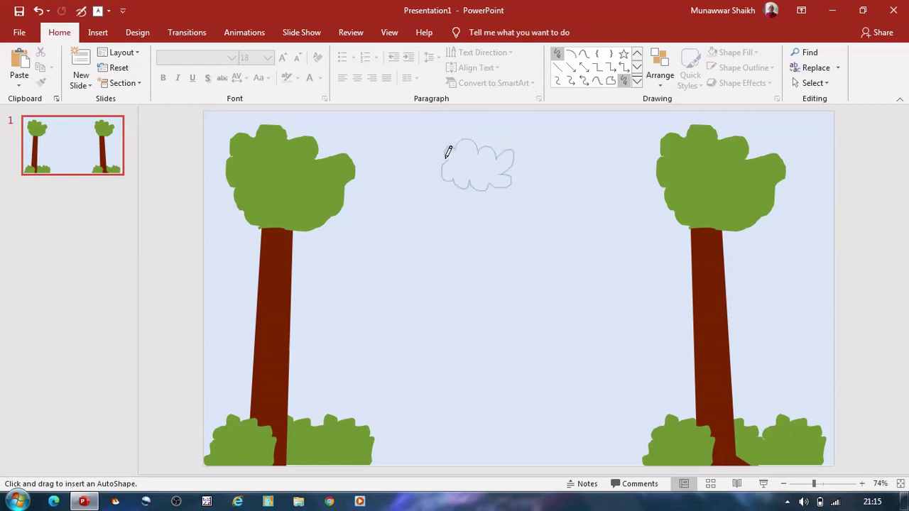
{"action": "left_click_drag", "start_coordinate": [449, 151], "coordinate": [449, 152]}
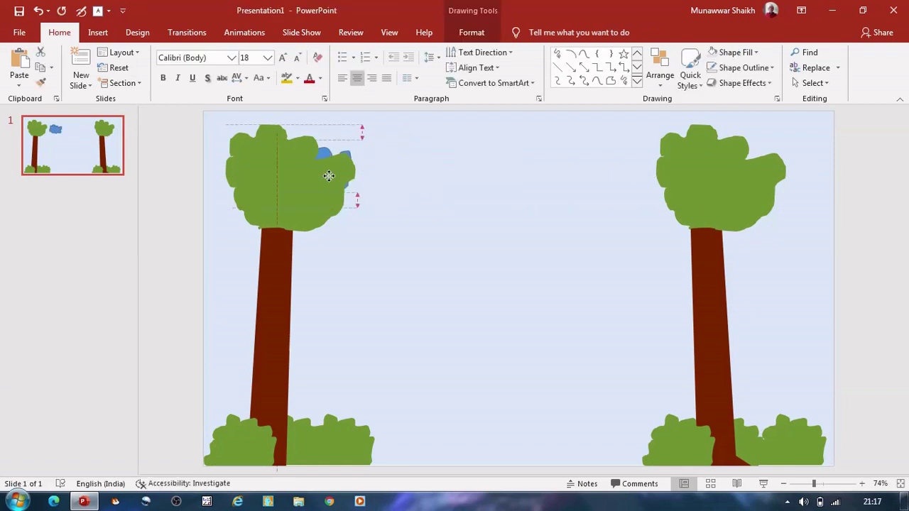
{"action": "left_click_drag", "start_coordinate": [329, 176], "coordinate": [363, 188]}
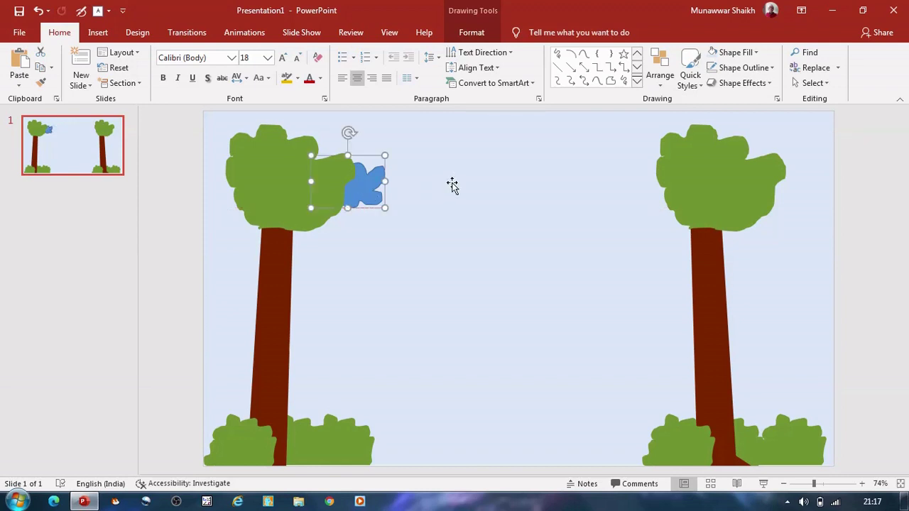
- Fill the cloud with Blue, Accent 1, Lighter 60% and remove its outline
{"action": "left_click", "coordinate": [712, 52]}
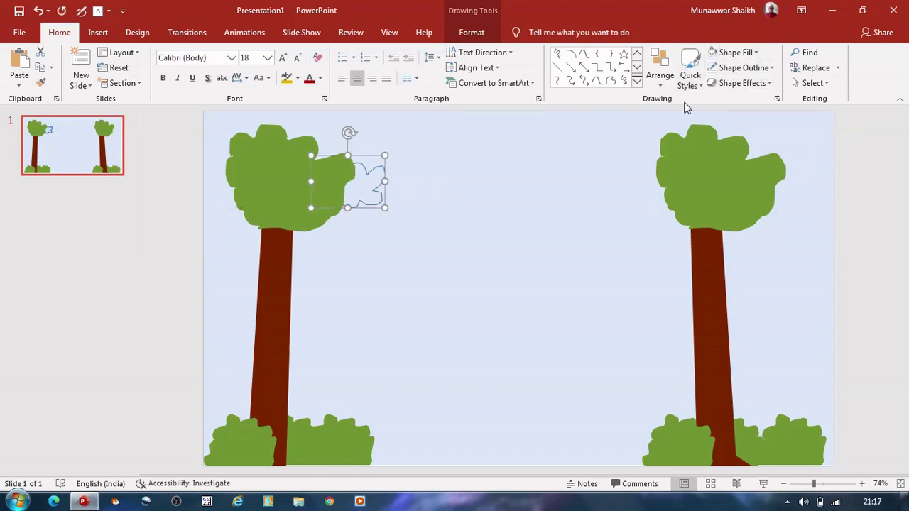
{"action": "left_click", "coordinate": [742, 54]}
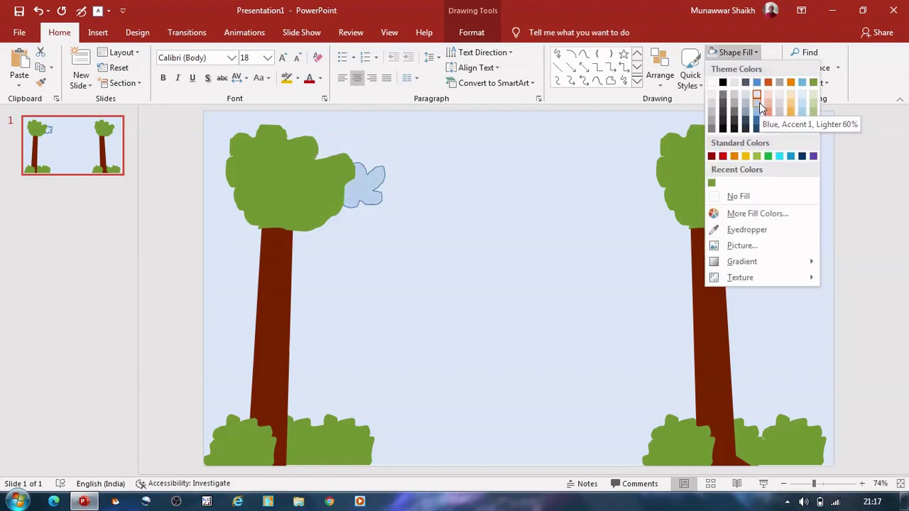
{"action": "left_click", "coordinate": [759, 102]}
{"action": "left_click", "coordinate": [752, 72]}
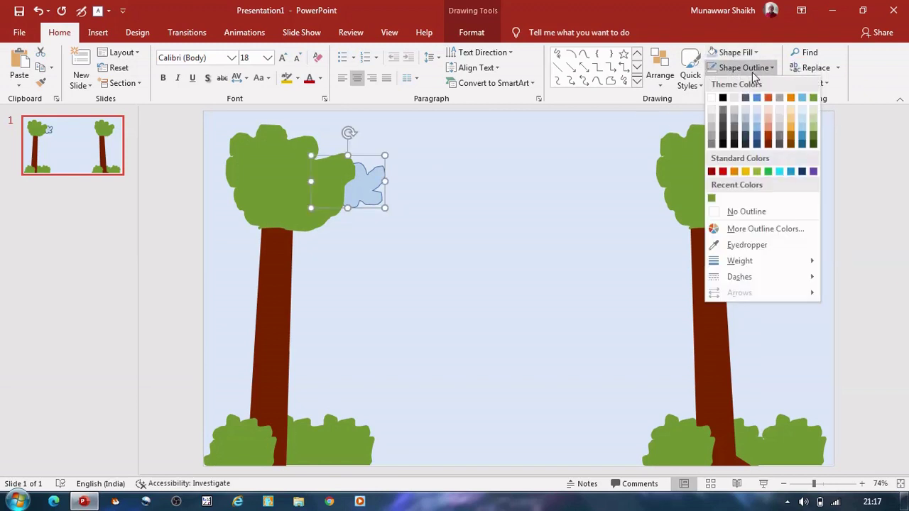
{"action": "left_click", "coordinate": [754, 210]}
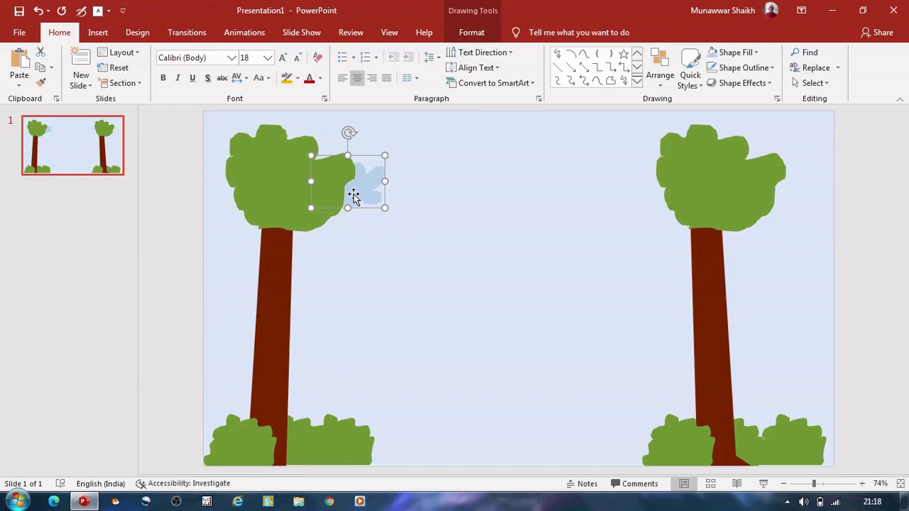
- Duplicate the cloud and place one copy high in the middle of the sky and another overlapping the right treetop
{"action": "key", "text": "ctrl+d"}
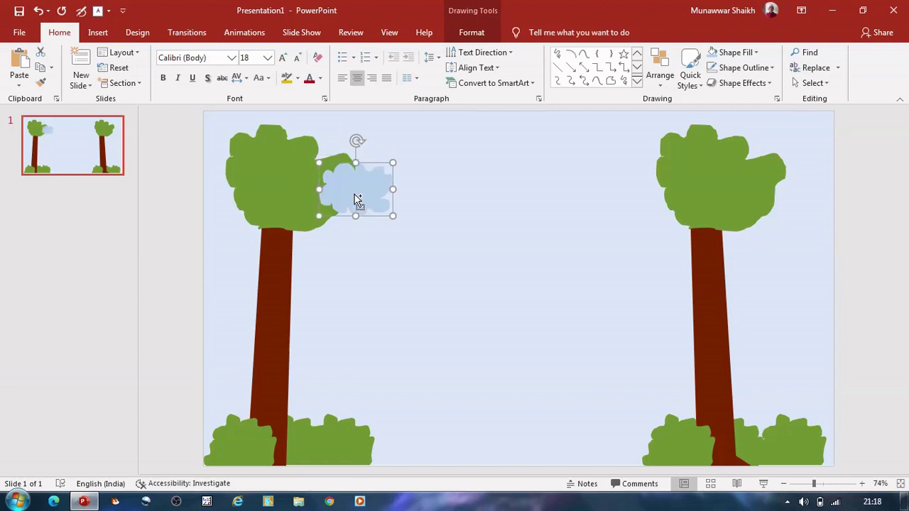
{"action": "left_click_drag", "start_coordinate": [353, 194], "coordinate": [507, 149]}
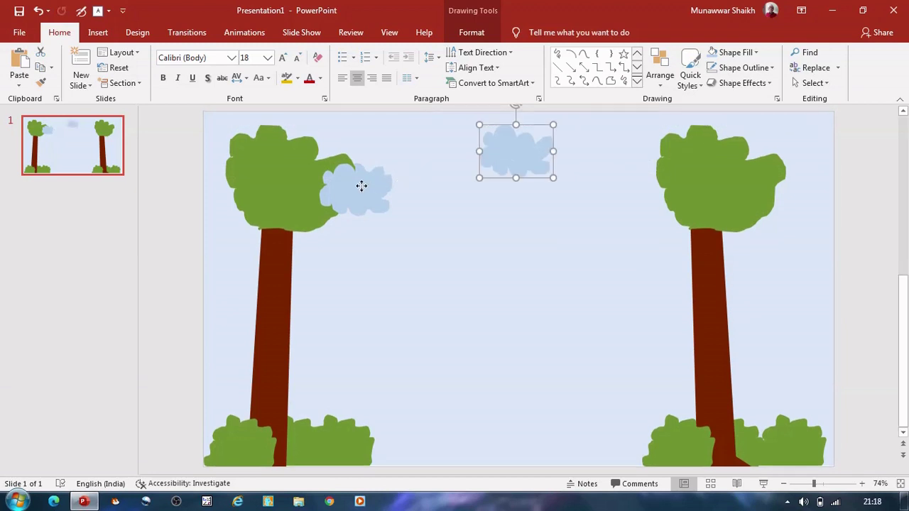
{"action": "left_click_drag", "start_coordinate": [361, 187], "coordinate": [645, 180]}
- Try sending the cloud at the right treetop to the back, and bring it to the front again
{"action": "right_click", "coordinate": [645, 181]}
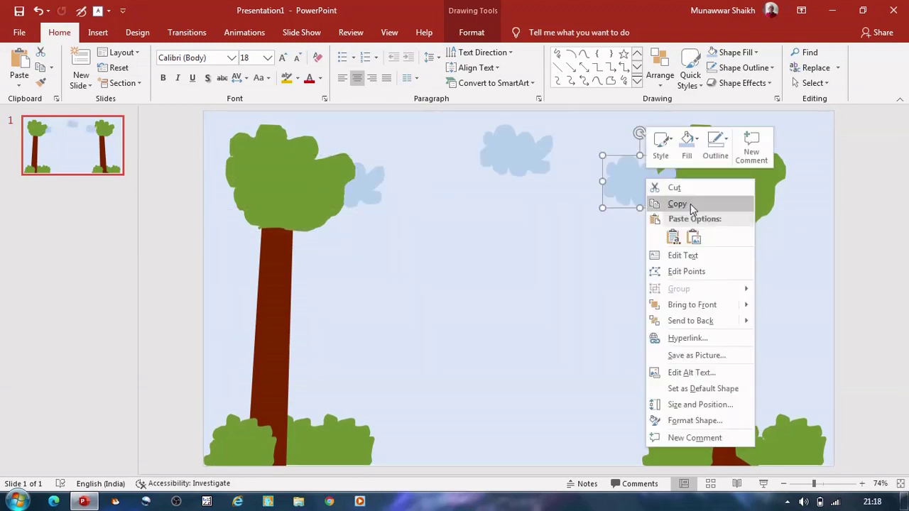
{"action": "left_click", "coordinate": [705, 323]}
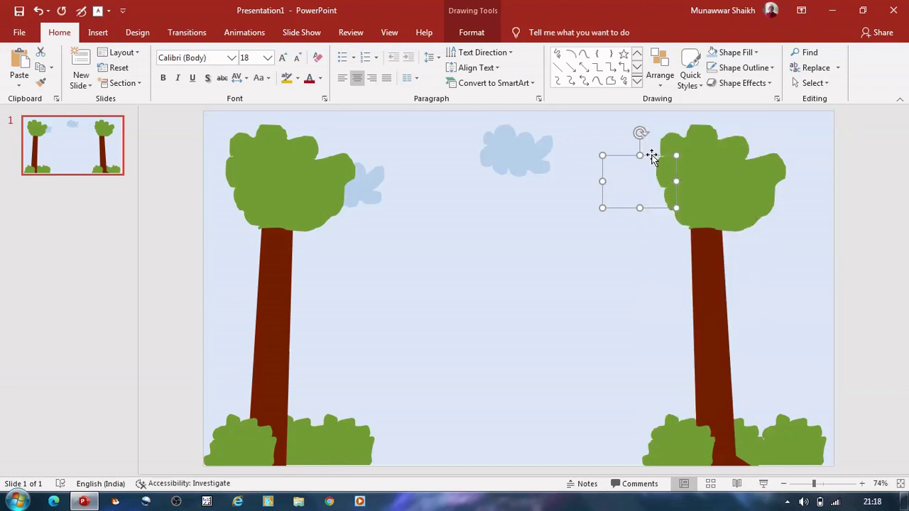
{"action": "right_click", "coordinate": [653, 159]}
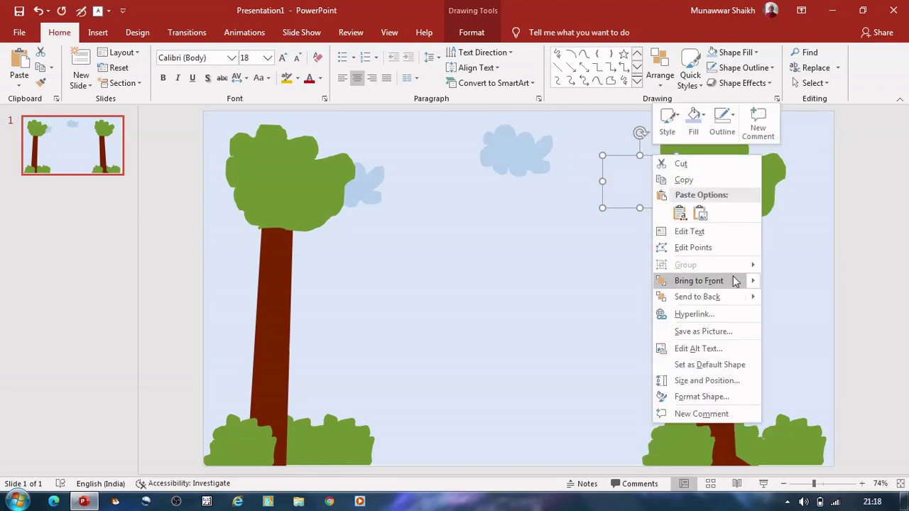
{"action": "mouse_move", "coordinate": [751, 283]}
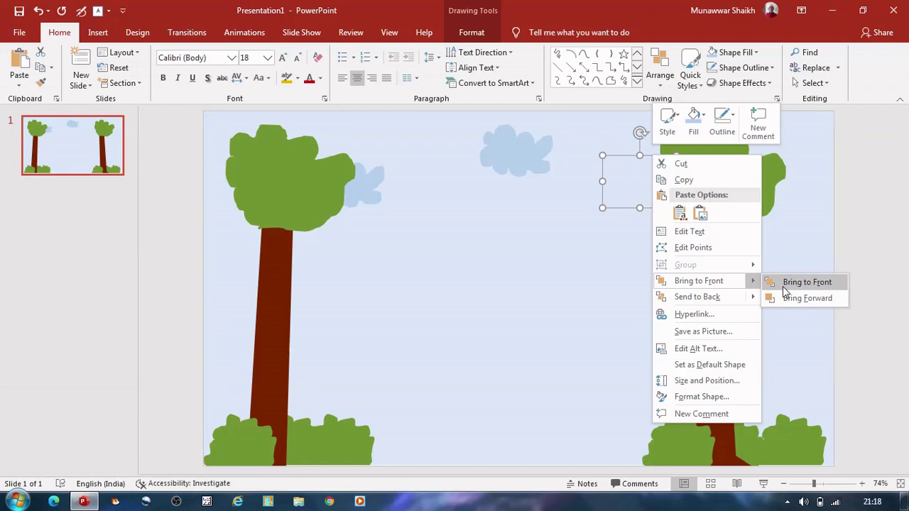
{"action": "left_click", "coordinate": [783, 288]}
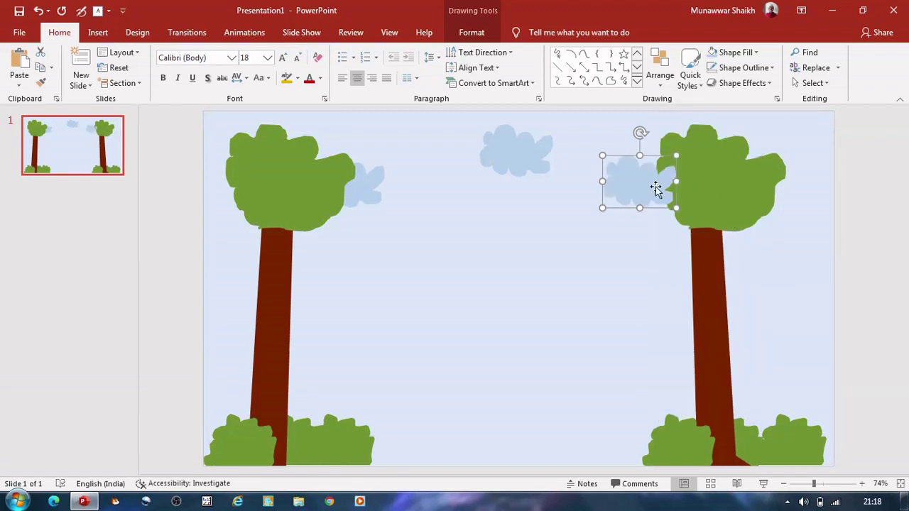
- Bring the right treetop to the front so that it overlaps the neighbouring cloud
{"action": "left_click", "coordinate": [706, 170]}
{"action": "right_click", "coordinate": [707, 169]}
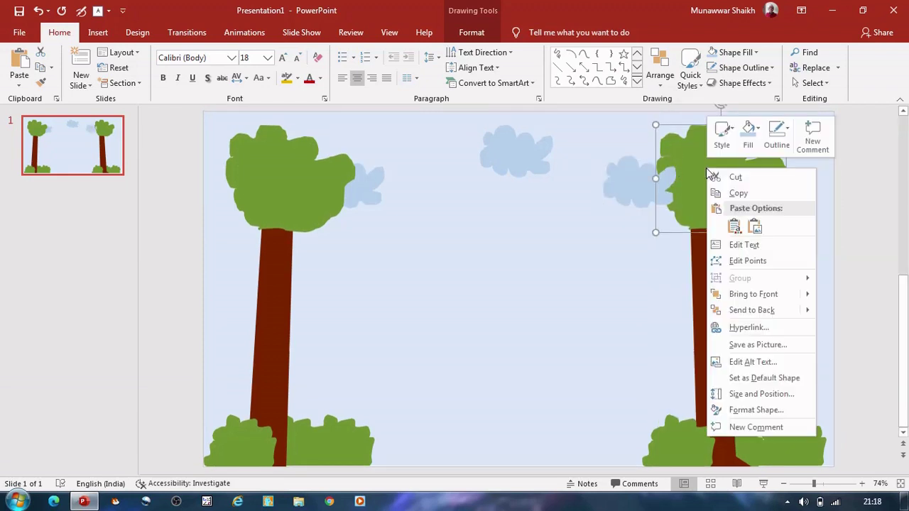
{"action": "left_click", "coordinate": [751, 293]}
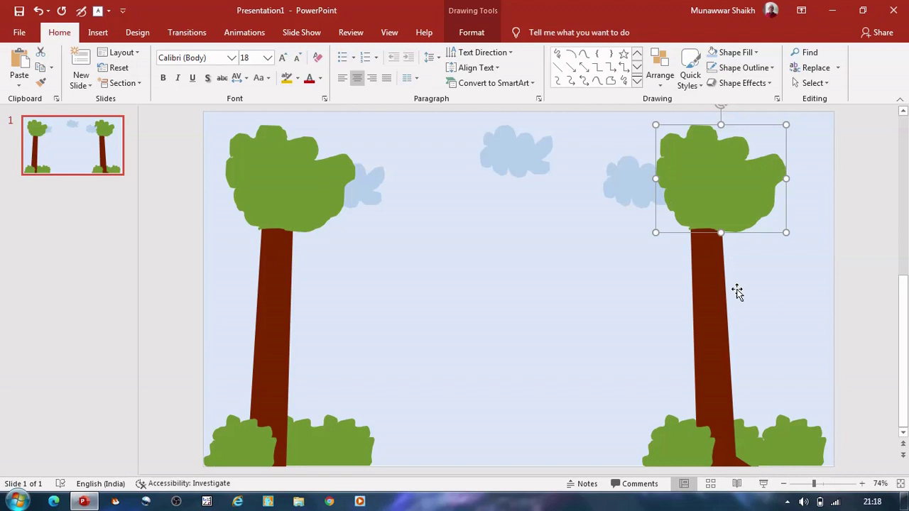
- Nudge the cloud at the right treetop slightly right and place a copy of it in the open sky below and left of the middle cloud
{"action": "left_click", "coordinate": [636, 178]}
{"action": "key", "text": "Right"}
{"action": "key", "text": "Right"}
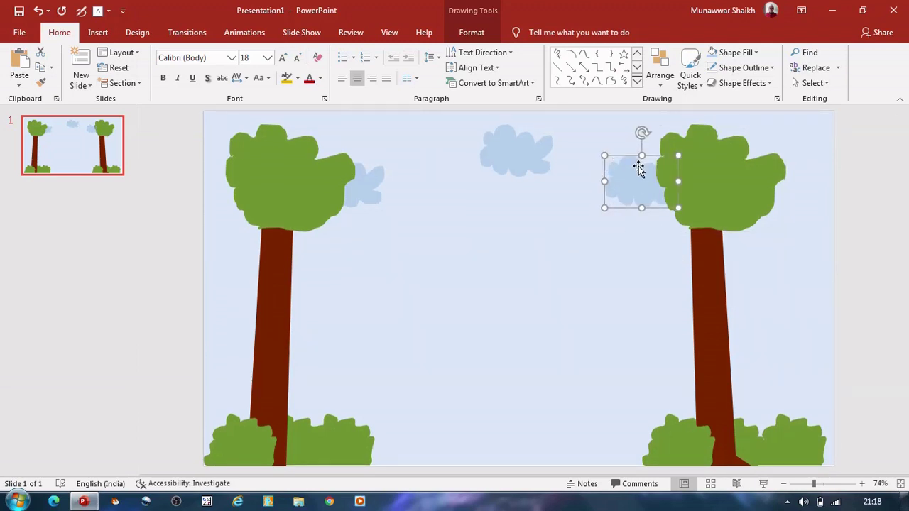
{"action": "mouse_move", "coordinate": [634, 162]}
{"action": "left_mouse_down"}
{"action": "mouse_move", "coordinate": [640, 167]}
{"action": "mouse_move", "coordinate": [525, 234]}
{"action": "mouse_move", "coordinate": [428, 227]}
{"action": "left_mouse_up"}
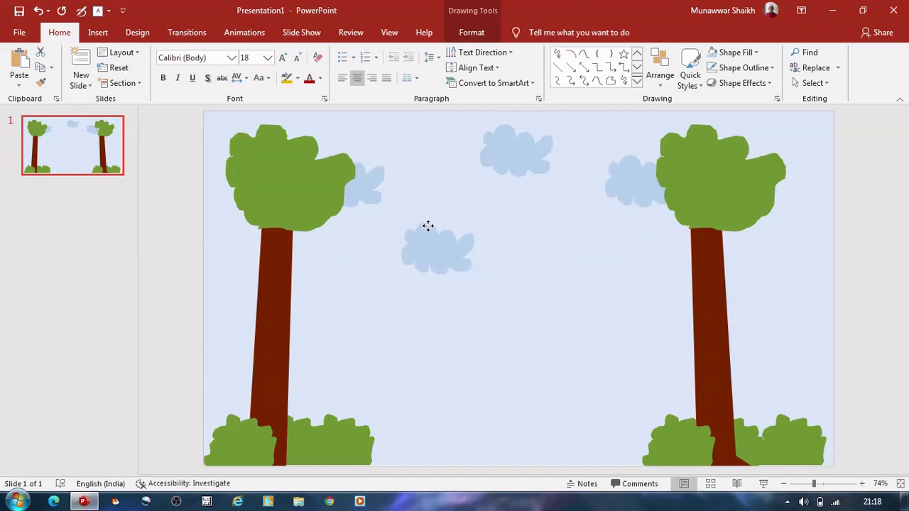
{"action": "left_click", "coordinate": [849, 119]}
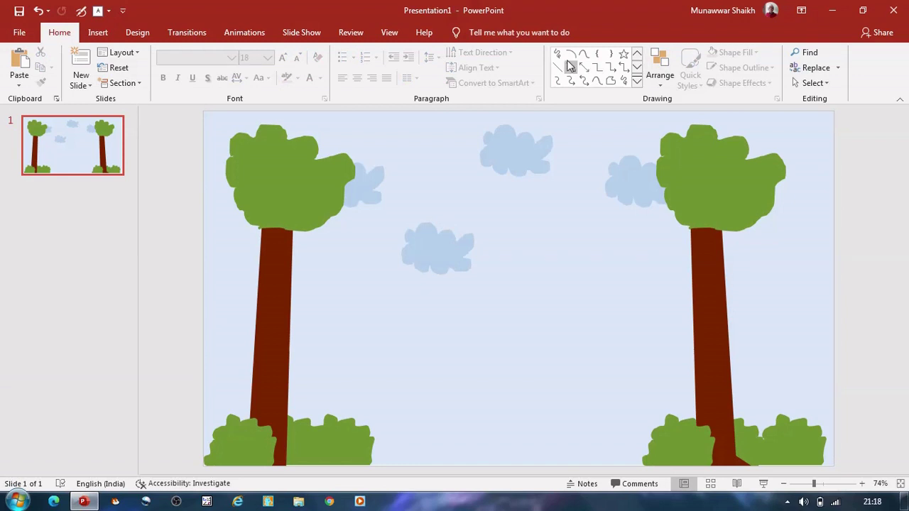
- Draw a small two-winged flying bird in the open sky below the middle cloud with the Scribble shape
{"action": "left_click", "coordinate": [623, 80]}
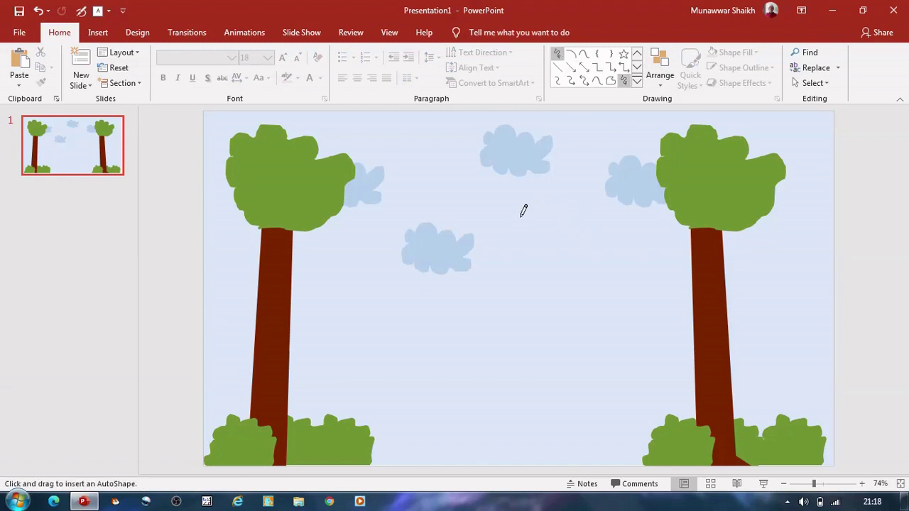
{"action": "mouse_move", "coordinate": [521, 218]}
{"action": "left_mouse_down"}
{"action": "mouse_move", "coordinate": [542, 228]}
{"action": "mouse_move", "coordinate": [548, 247]}
{"action": "mouse_move", "coordinate": [537, 211]}
{"action": "mouse_move", "coordinate": [575, 228]}
{"action": "mouse_move", "coordinate": [556, 206]}
{"action": "mouse_move", "coordinate": [525, 205]}
{"action": "mouse_move", "coordinate": [521, 217]}
{"action": "left_mouse_up"}
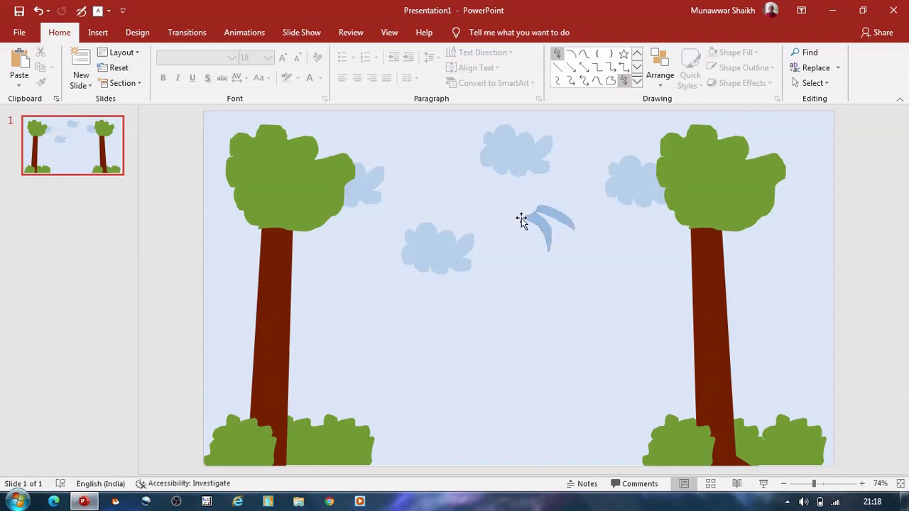
{"action": "left_click", "coordinate": [597, 279]}
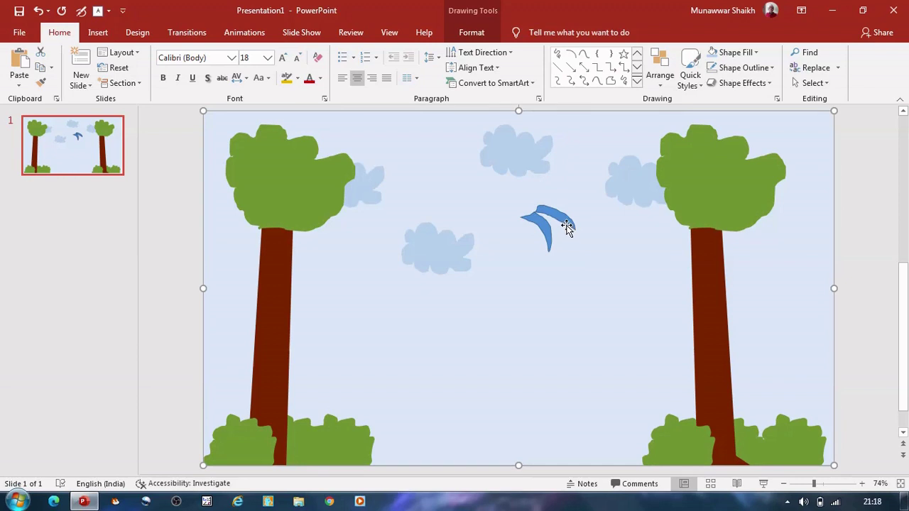
- Shrink the bird to a tiny size and move it between the left treetop's cloud and the middle cloud
{"action": "left_click", "coordinate": [562, 220]}
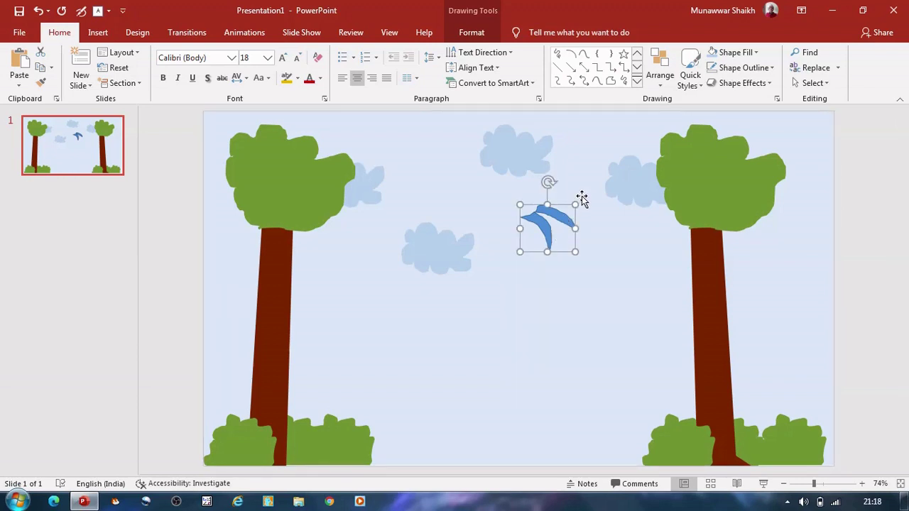
{"action": "left_click_drag", "start_coordinate": [572, 204], "coordinate": [533, 237]}
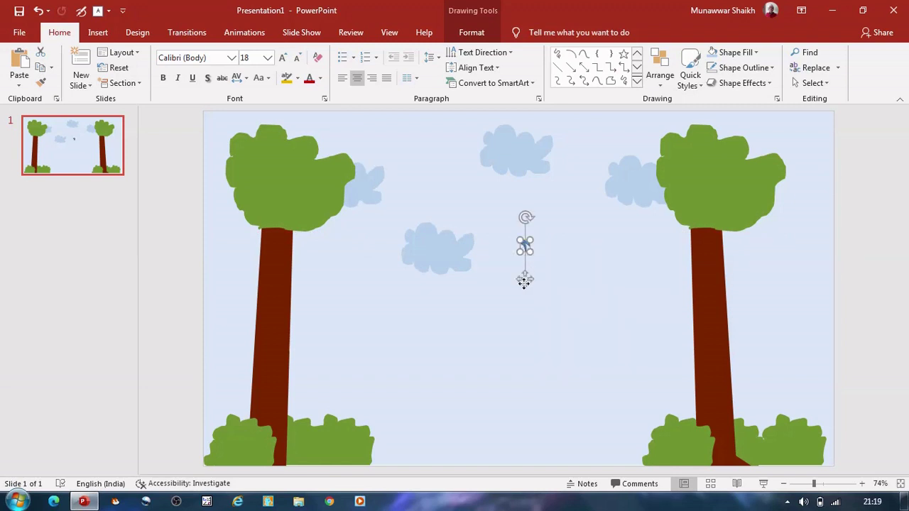
{"action": "left_click_drag", "start_coordinate": [524, 279], "coordinate": [428, 206]}
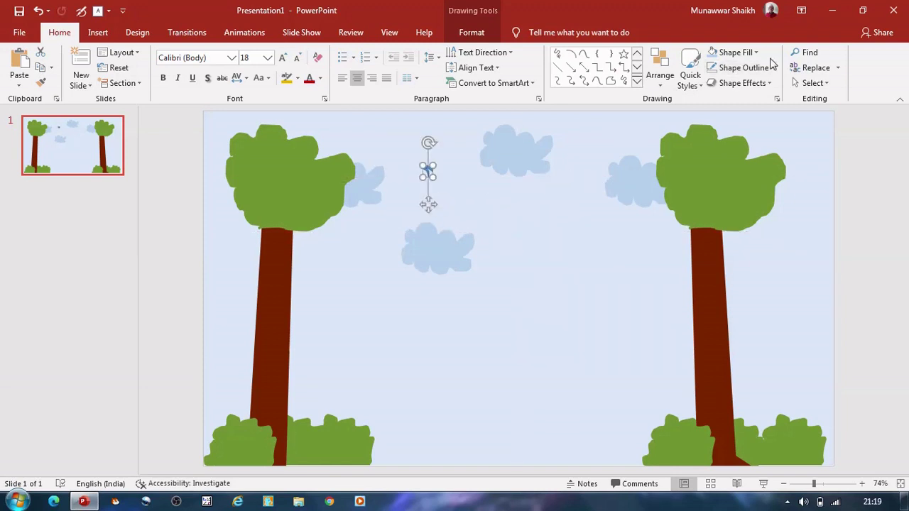
- Fill the bird with black
{"action": "left_click", "coordinate": [737, 53]}
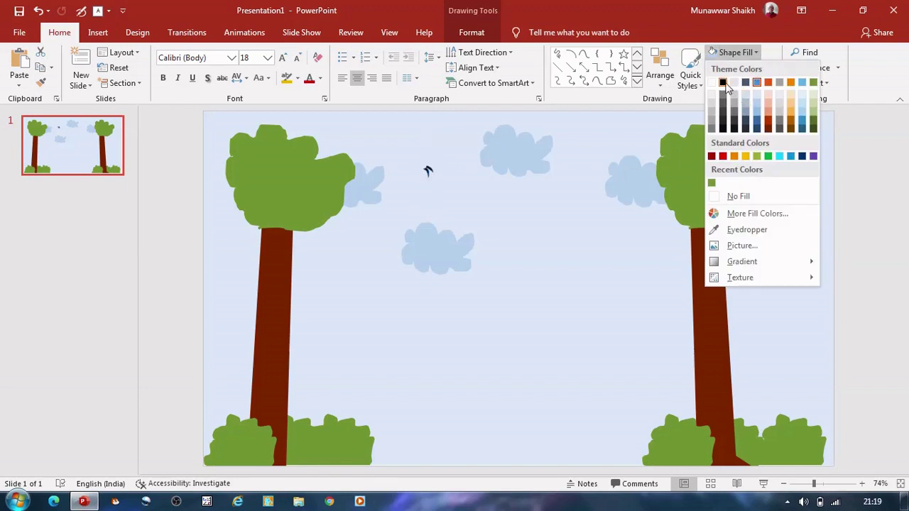
{"action": "left_click", "coordinate": [722, 82]}
{"action": "left_click", "coordinate": [531, 182]}
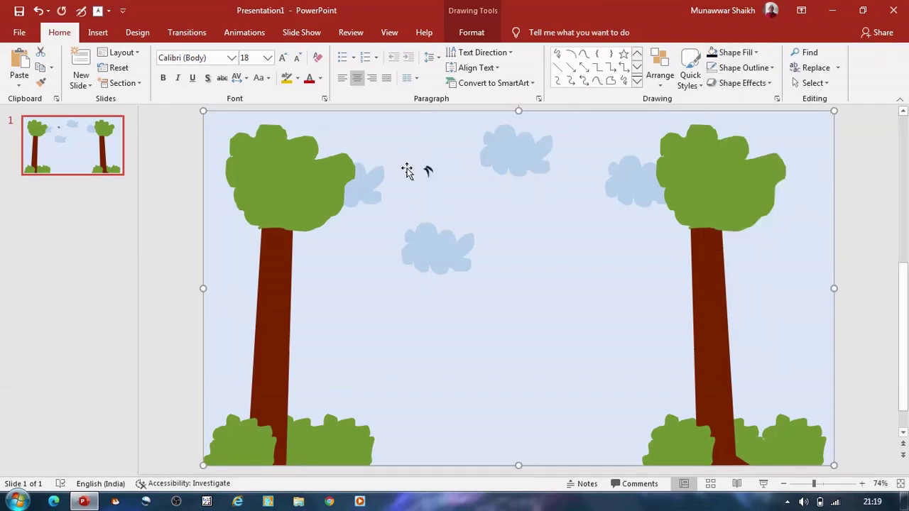
- Duplicate the bird twice and undo the accidental move of the sky background
{"action": "left_click", "coordinate": [428, 170]}
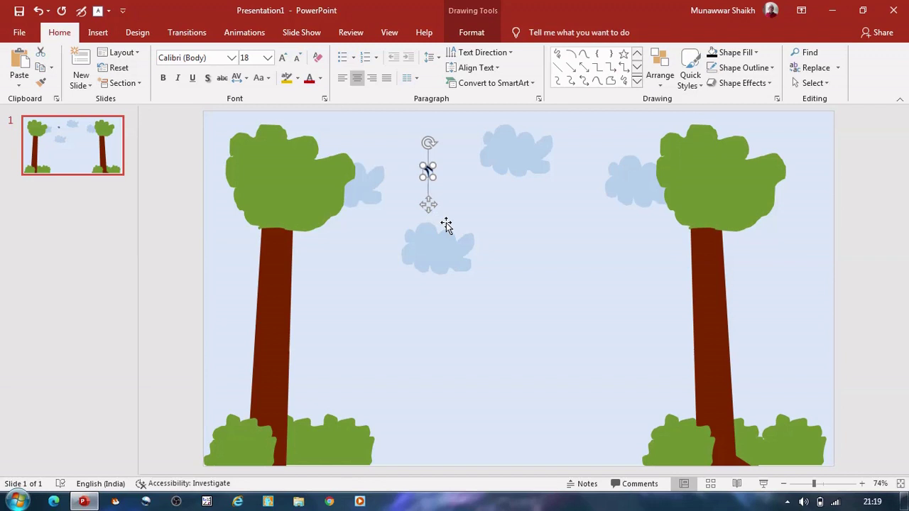
{"action": "key", "text": "ctrl+d"}
{"action": "left_click_drag", "start_coordinate": [445, 213], "coordinate": [497, 186]}
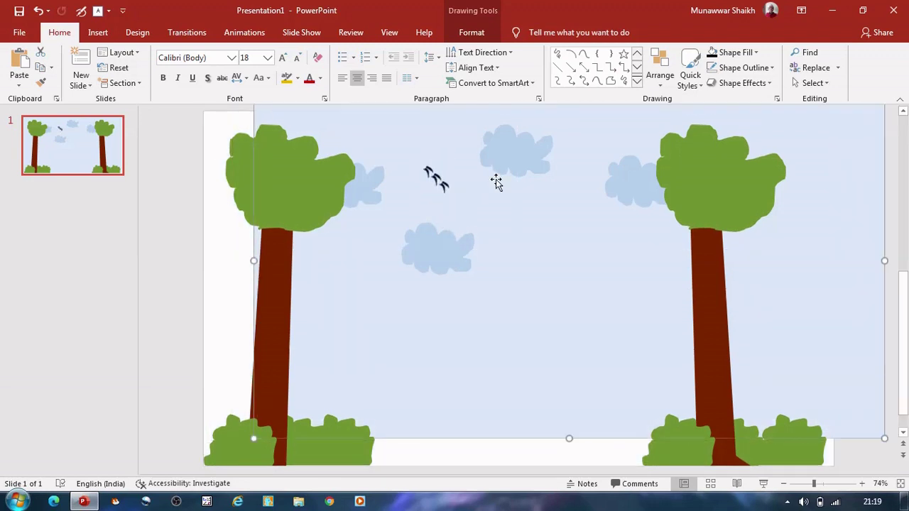
{"action": "key", "text": "ctrl+z"}
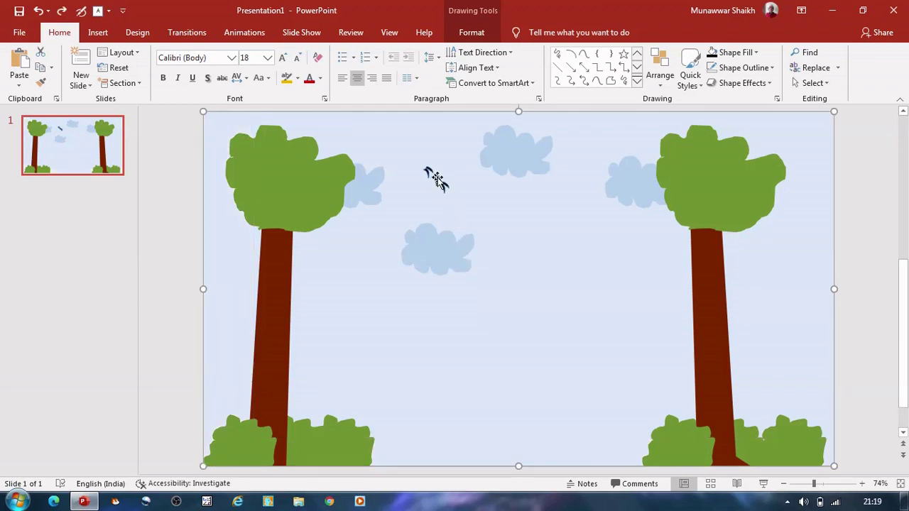
- Move the lowest bird copy right and slightly up to just below the right end of the middle cloud
{"action": "left_click", "coordinate": [444, 188]}
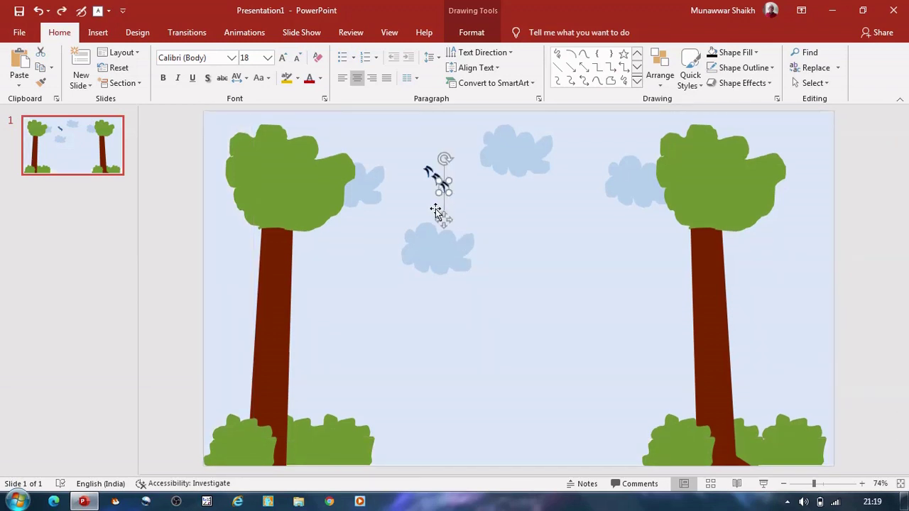
{"action": "key", "text": "Right"}
{"action": "key", "text": "Right"}
{"action": "key", "text": "Right"}
{"action": "key", "text": "Right"}
{"action": "key", "text": "Right"}
{"action": "key", "text": "Right"}
{"action": "key", "text": "Right"}
{"action": "key", "text": "Right"}
{"action": "key", "text": "Right"}
{"action": "key", "text": "Right"}
{"action": "key", "text": "Right"}
{"action": "key", "text": "Right"}
{"action": "key", "text": "Right"}
{"action": "key", "text": "Right"}
{"action": "key", "text": "Right"}
{"action": "key", "text": "Right"}
{"action": "key", "text": "Right"}
{"action": "key", "text": "Right"}
{"action": "key", "text": "Right"}
{"action": "key", "text": "Right"}
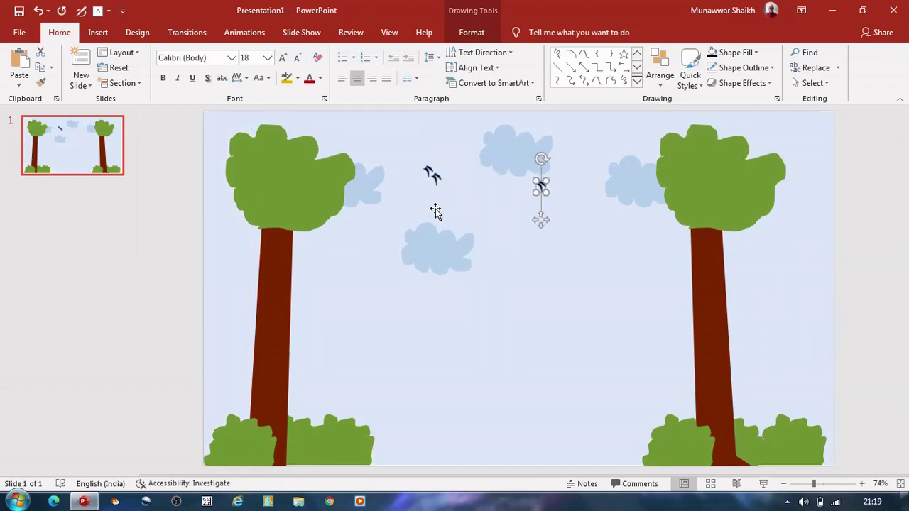
{"action": "key", "text": "Up"}
{"action": "key", "text": "Up"}
{"action": "key", "text": "Up"}
{"action": "key", "text": "Up"}
{"action": "key", "text": "Up"}
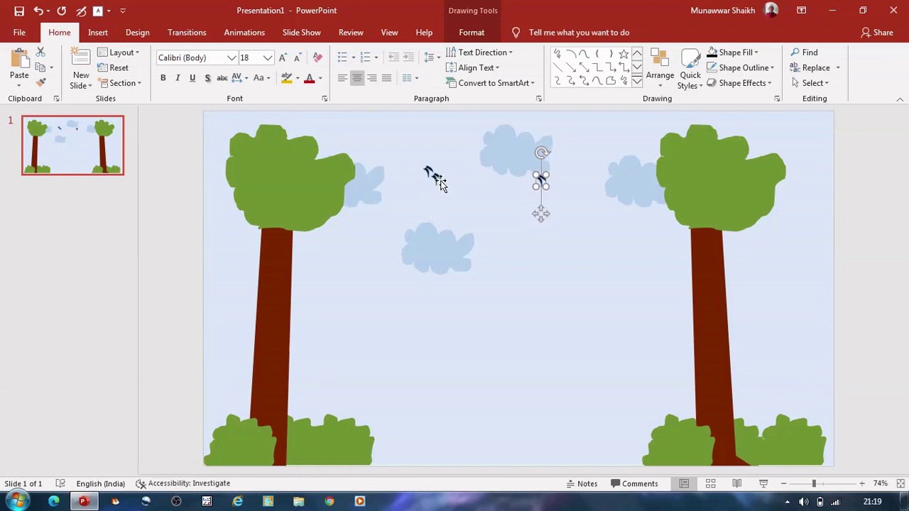
- Move the other bird copy slightly down and right to just below the left part of the middle cloud
{"action": "left_click", "coordinate": [439, 182]}
{"action": "key", "text": "Down"}
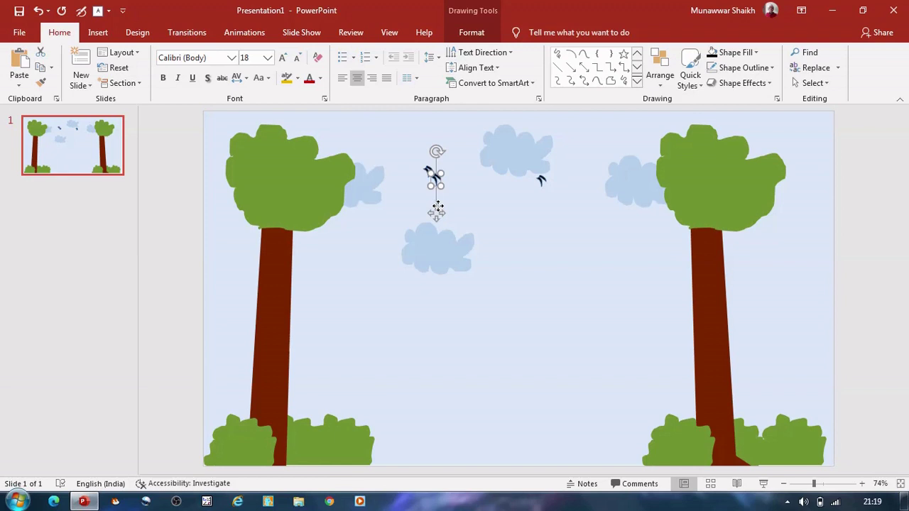
{"action": "key", "text": "Down"}
{"action": "key", "text": "Down"}
{"action": "key", "text": "Down"}
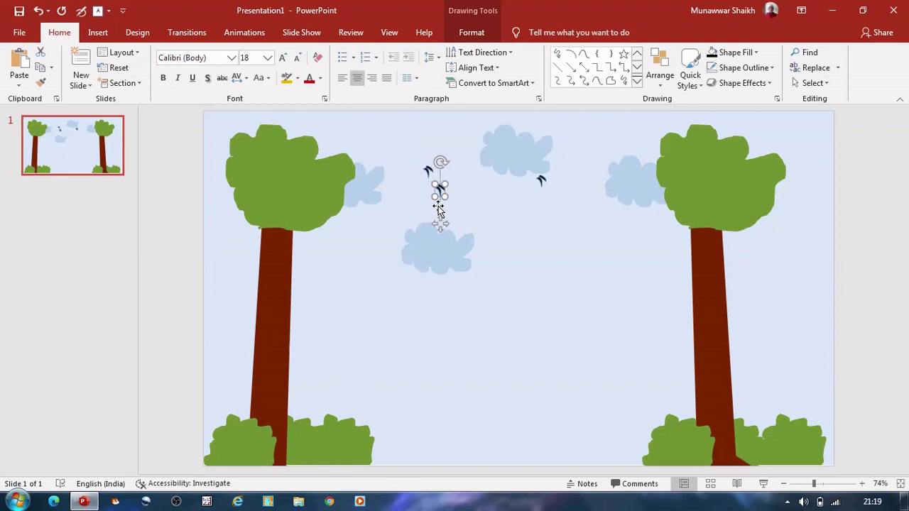
{"action": "key", "text": "Right"}
{"action": "key", "text": "Right"}
{"action": "key", "text": "Right"}
{"action": "key", "text": "Right"}
{"action": "key", "text": "Right"}
{"action": "key", "text": "Right"}
{"action": "key", "text": "Right"}
{"action": "key", "text": "Right"}
{"action": "key", "text": "Right"}
{"action": "key", "text": "Right"}
{"action": "key", "text": "Right"}
{"action": "key", "text": "Right"}
{"action": "key", "text": "Right"}
{"action": "key", "text": "Right"}
{"action": "key", "text": "Right"}
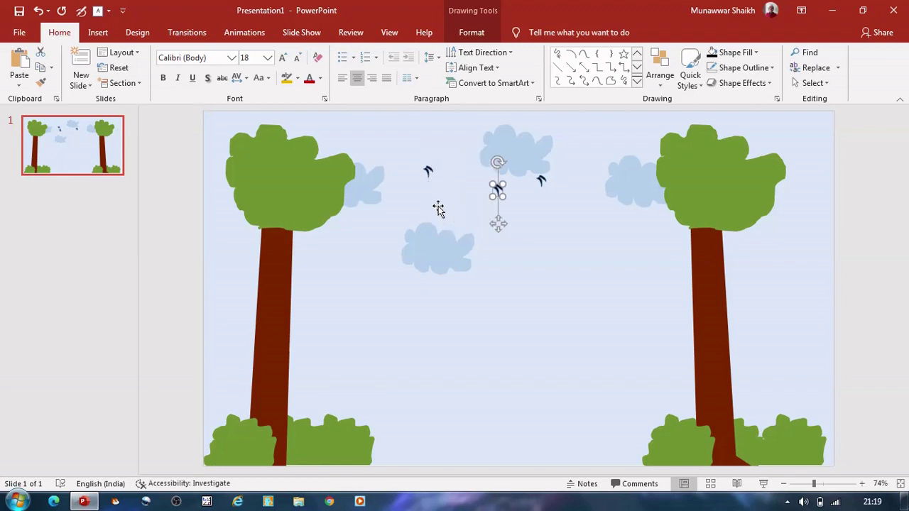
{"action": "left_click", "coordinate": [848, 186]}
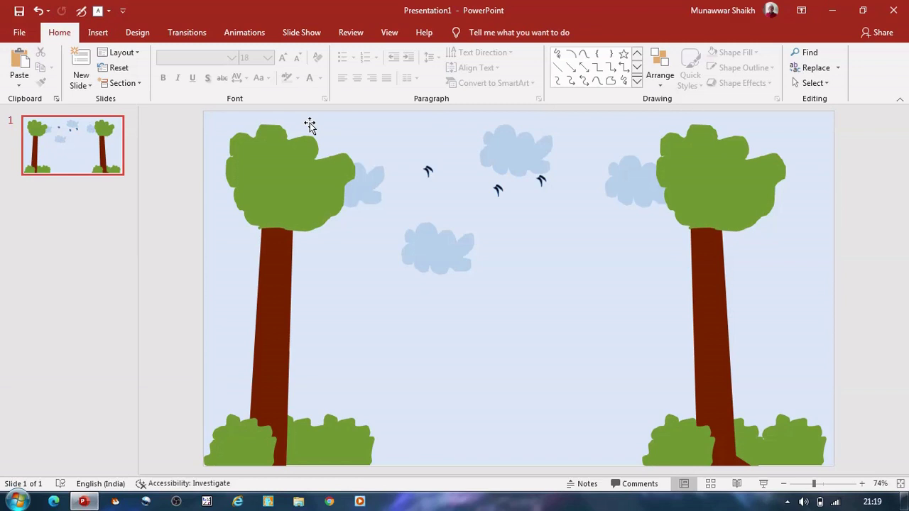